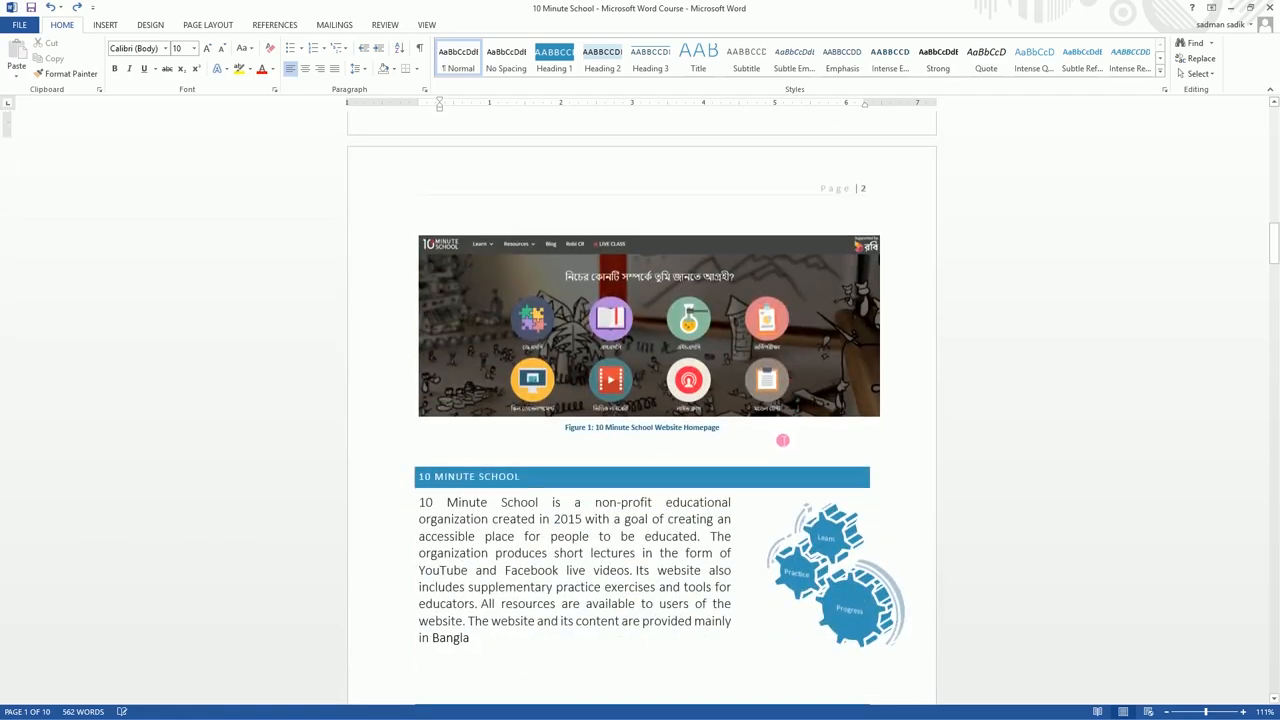
Apply the Narrow margin preset, 0.5" on all sides, to the document
{"action": "scroll", "coordinate": [637, 457], "scroll_direction": "up", "scroll_amount": 10}
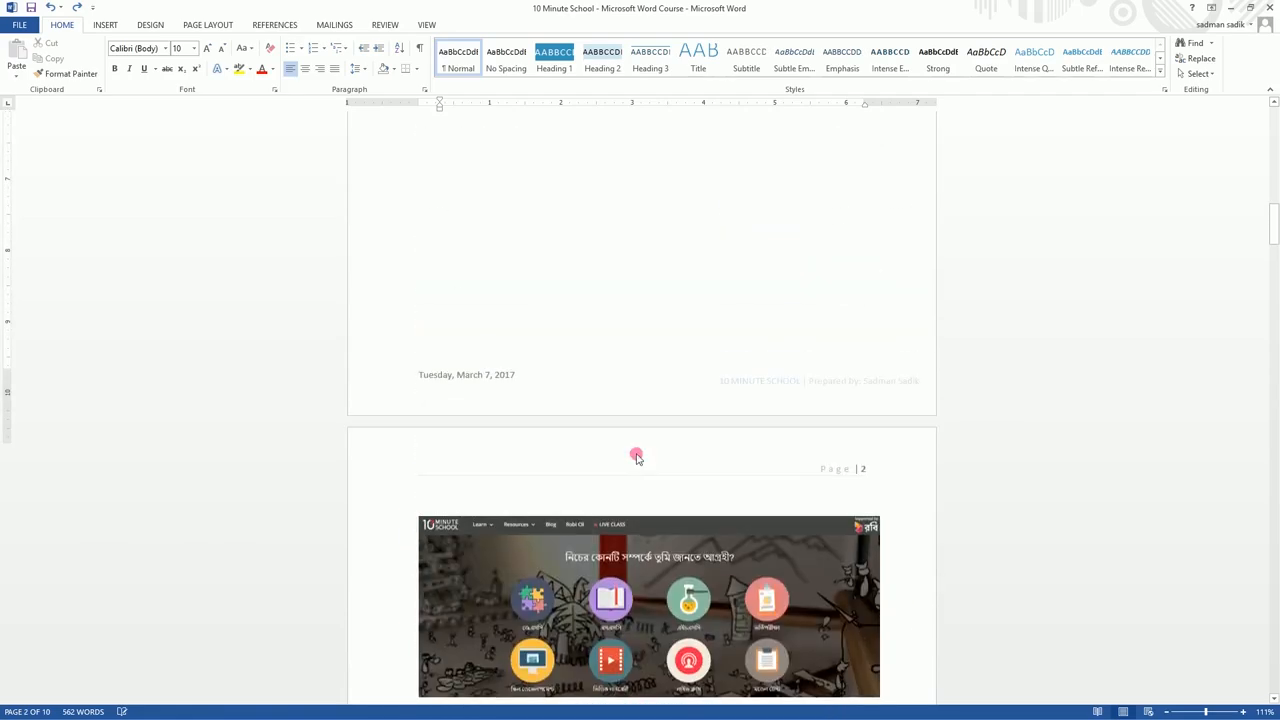
{"action": "scroll", "coordinate": [627, 430], "scroll_direction": "down", "scroll_amount": 13}
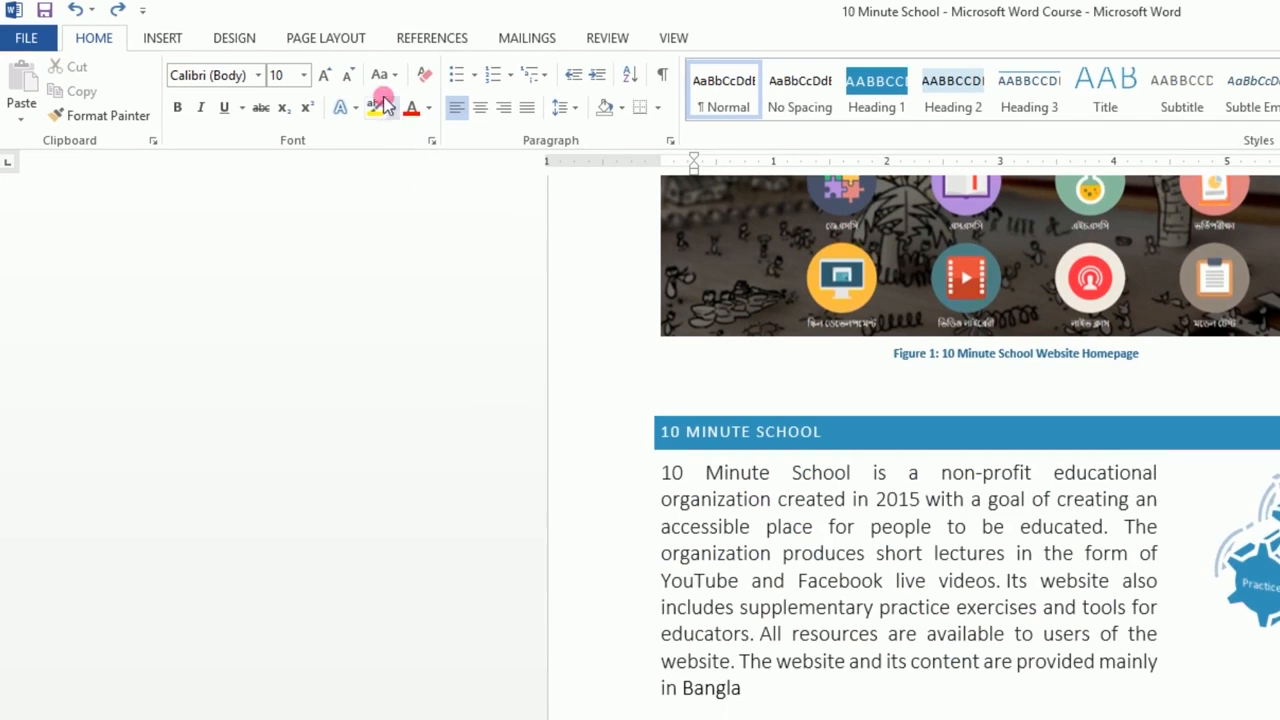
{"action": "left_click", "coordinate": [343, 40]}
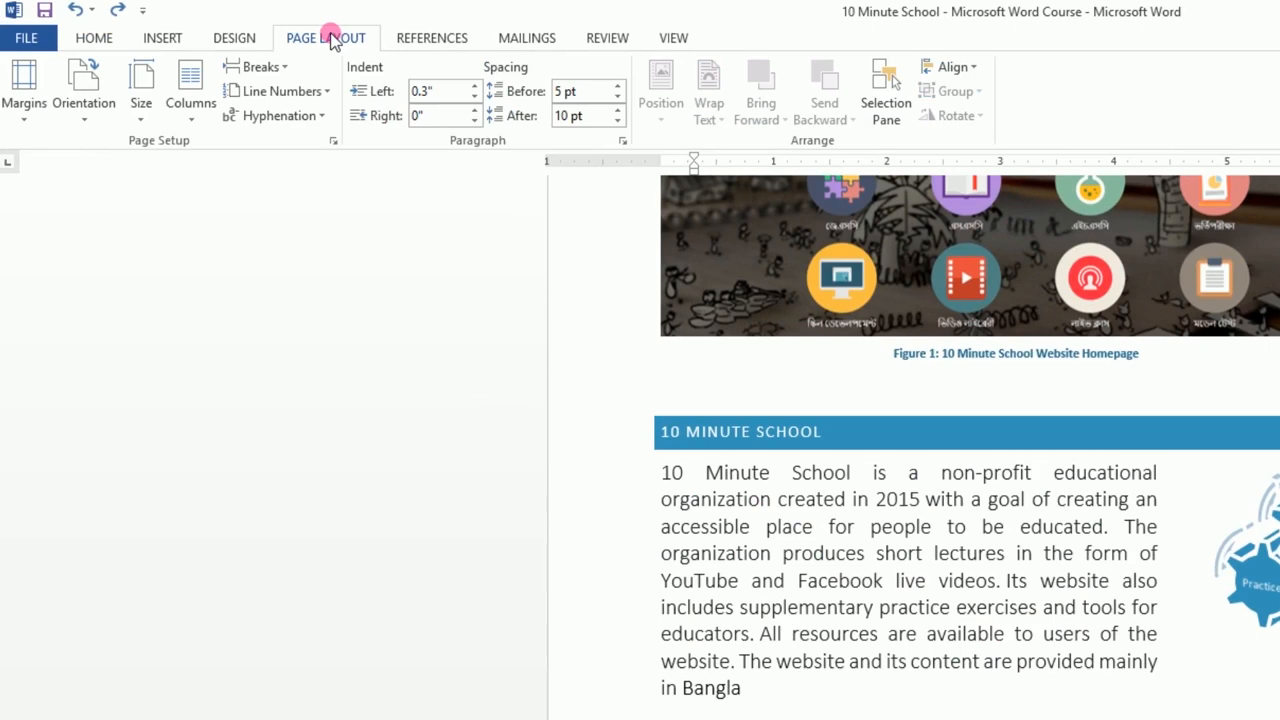
{"action": "scroll", "coordinate": [391, 209], "scroll_direction": "up", "scroll_amount": 10}
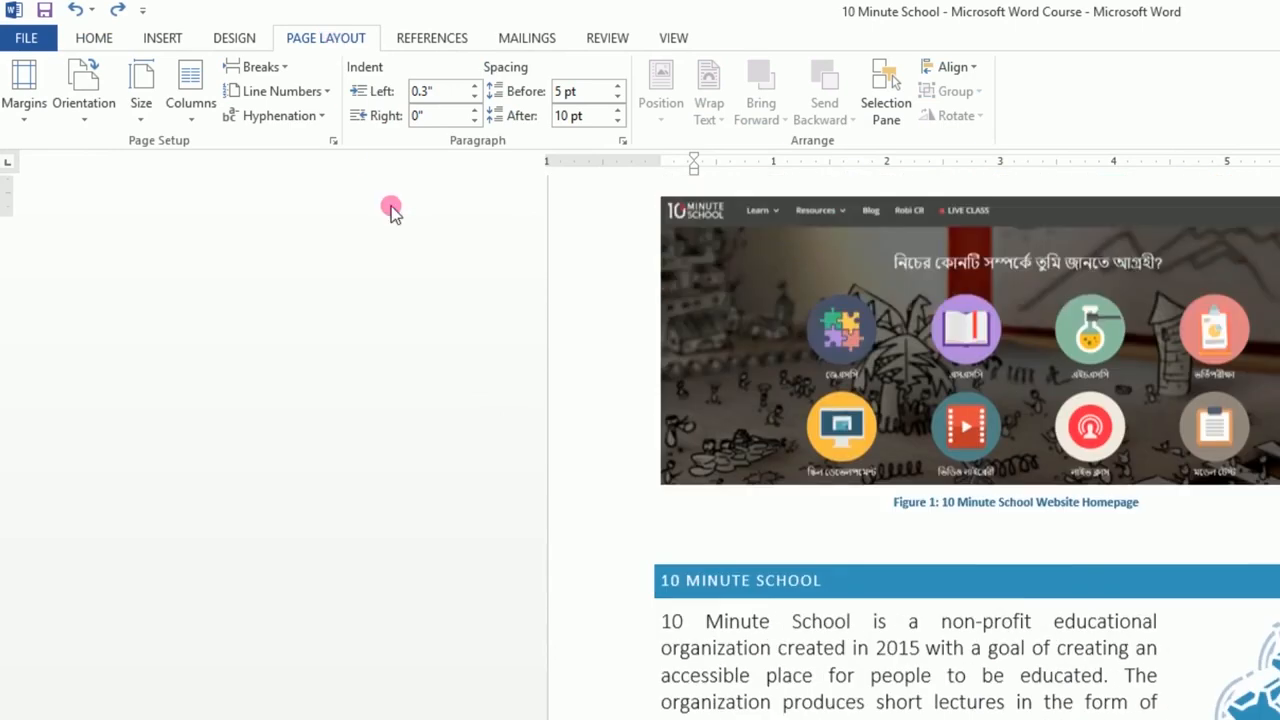
{"action": "scroll", "coordinate": [467, 322], "scroll_direction": "down", "scroll_amount": 5}
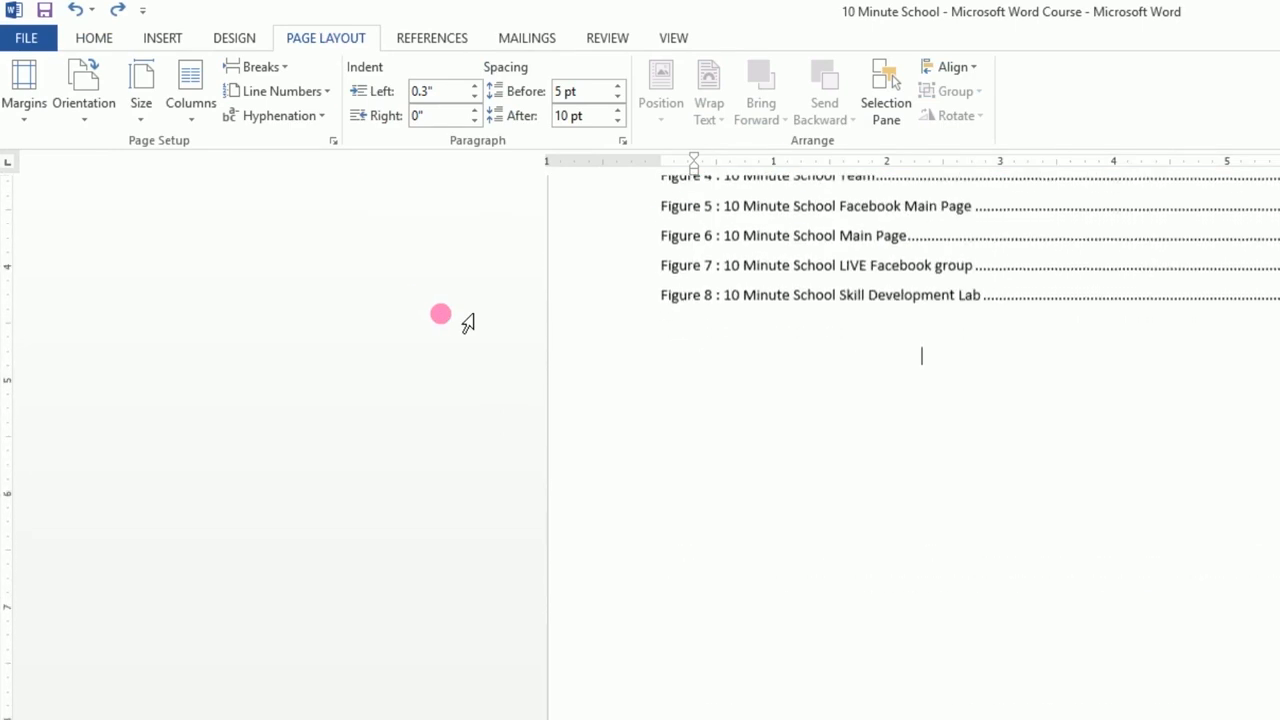
{"action": "left_click", "coordinate": [20, 95]}
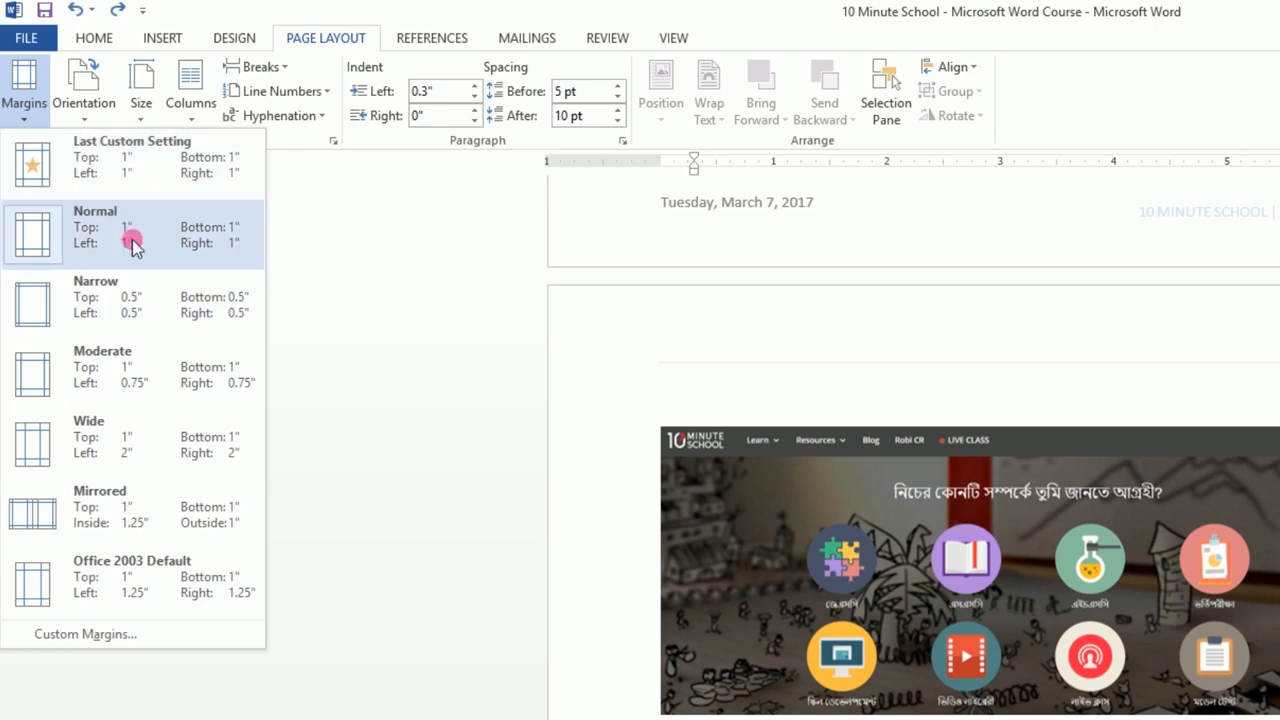
{"action": "left_click", "coordinate": [130, 308]}
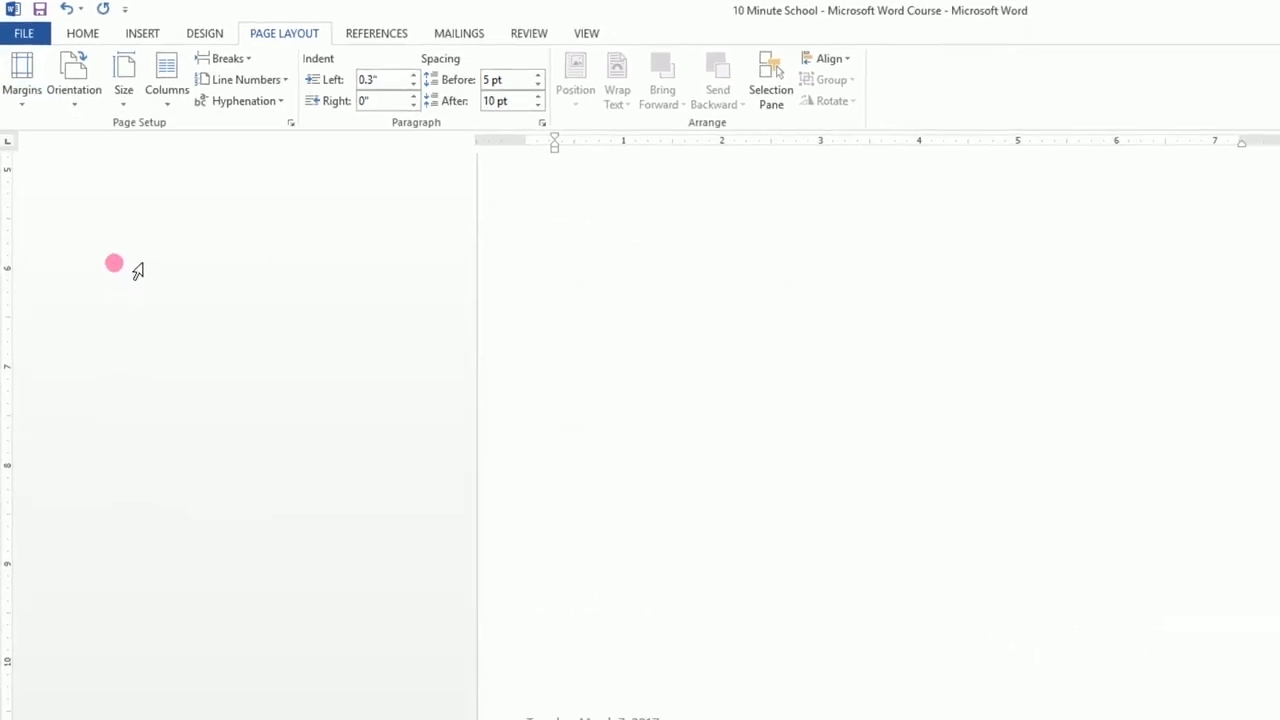
Apply the Wide margin preset with 2" left and right margins and check how the pages reflow
{"action": "scroll", "coordinate": [405, 300], "scroll_direction": "down", "scroll_amount": 5}
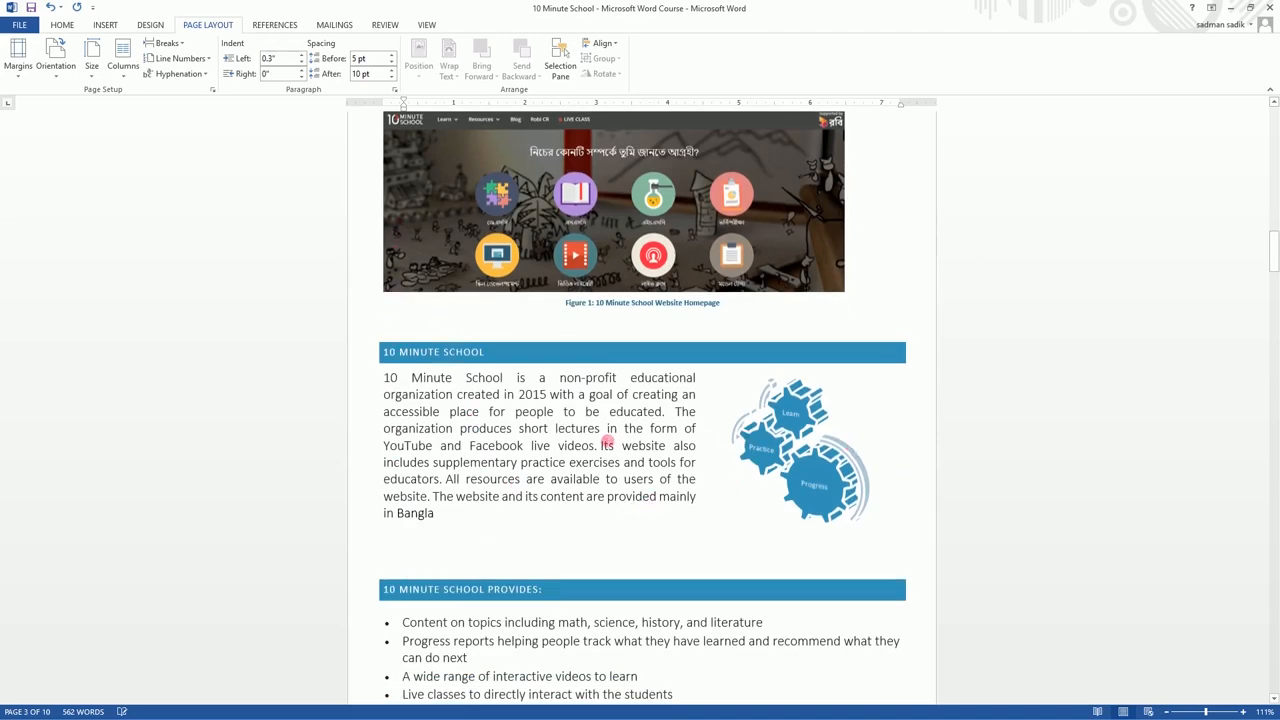
{"action": "scroll", "coordinate": [632, 443], "scroll_direction": "up", "scroll_amount": 4}
{"action": "scroll", "coordinate": [366, 457], "scroll_direction": "down", "scroll_amount": 5}
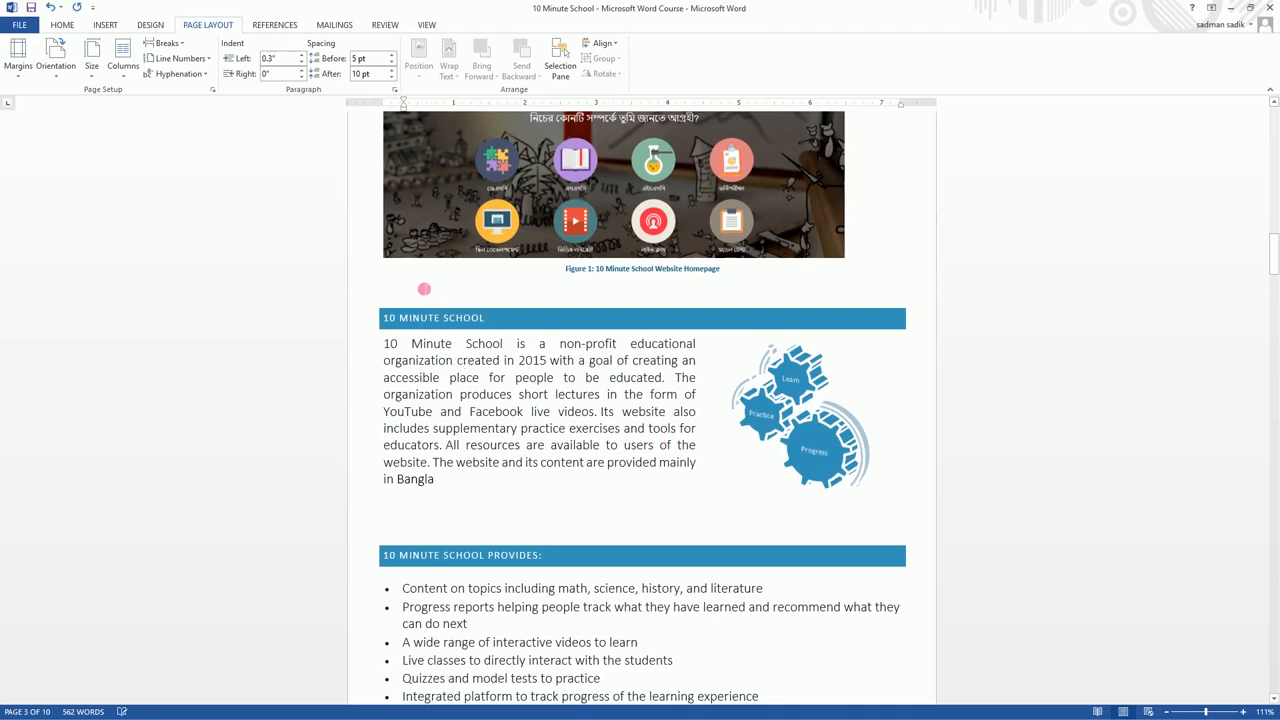
{"action": "scroll", "coordinate": [536, 360], "scroll_direction": "down", "scroll_amount": 5}
{"action": "scroll", "coordinate": [589, 377], "scroll_direction": "up", "scroll_amount": 5}
{"action": "scroll", "coordinate": [521, 340], "scroll_direction": "up", "scroll_amount": 3}
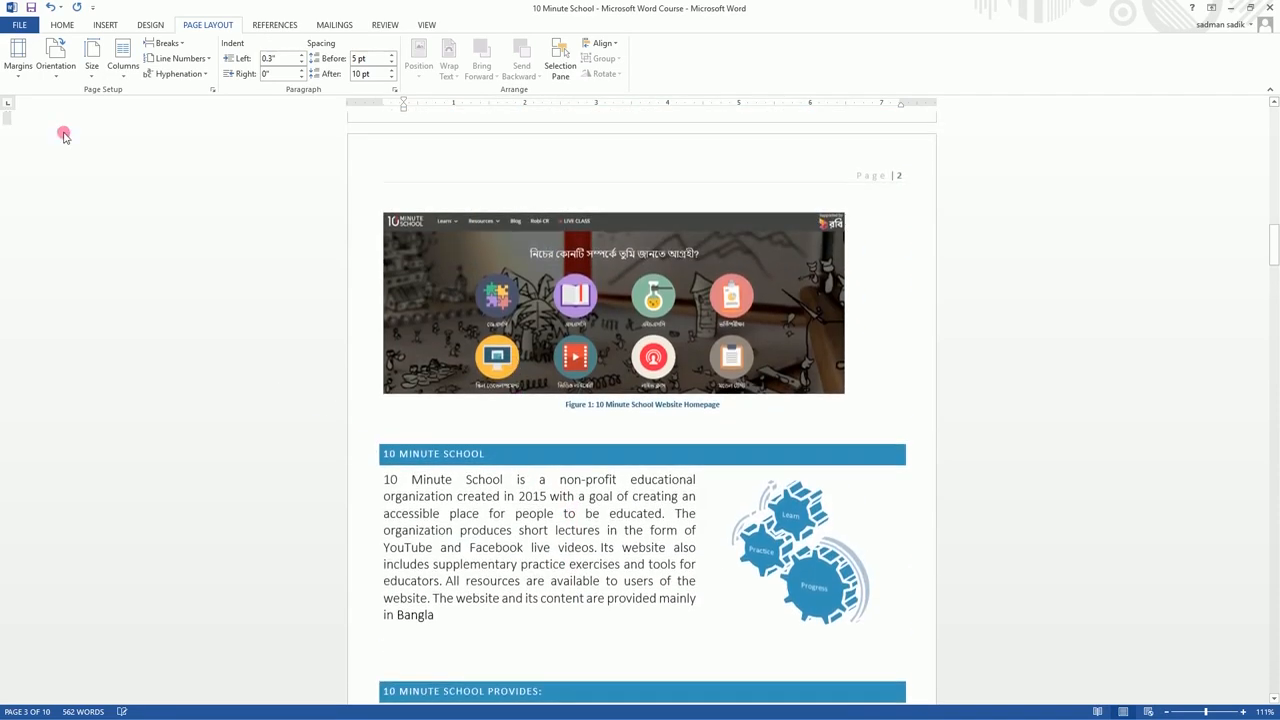
{"action": "left_click", "coordinate": [19, 78]}
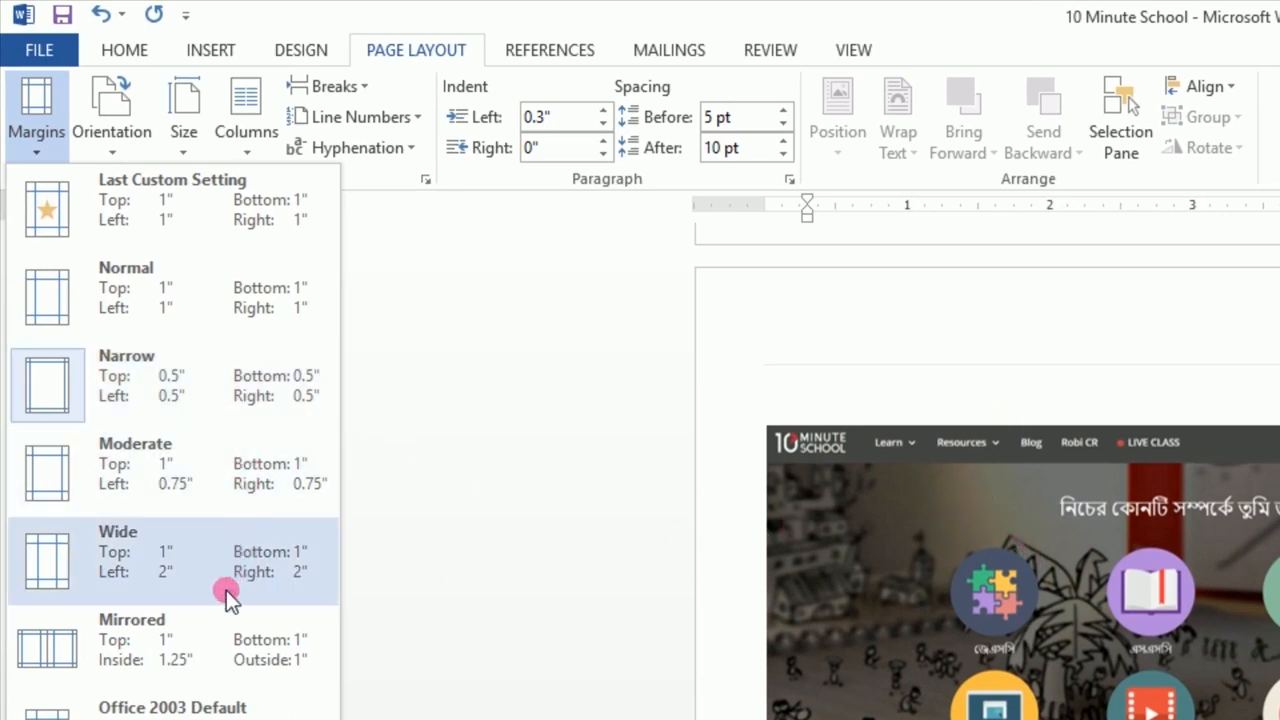
{"action": "left_click", "coordinate": [205, 530]}
{"action": "scroll", "coordinate": [640, 400], "scroll_direction": "down", "scroll_amount": 10}
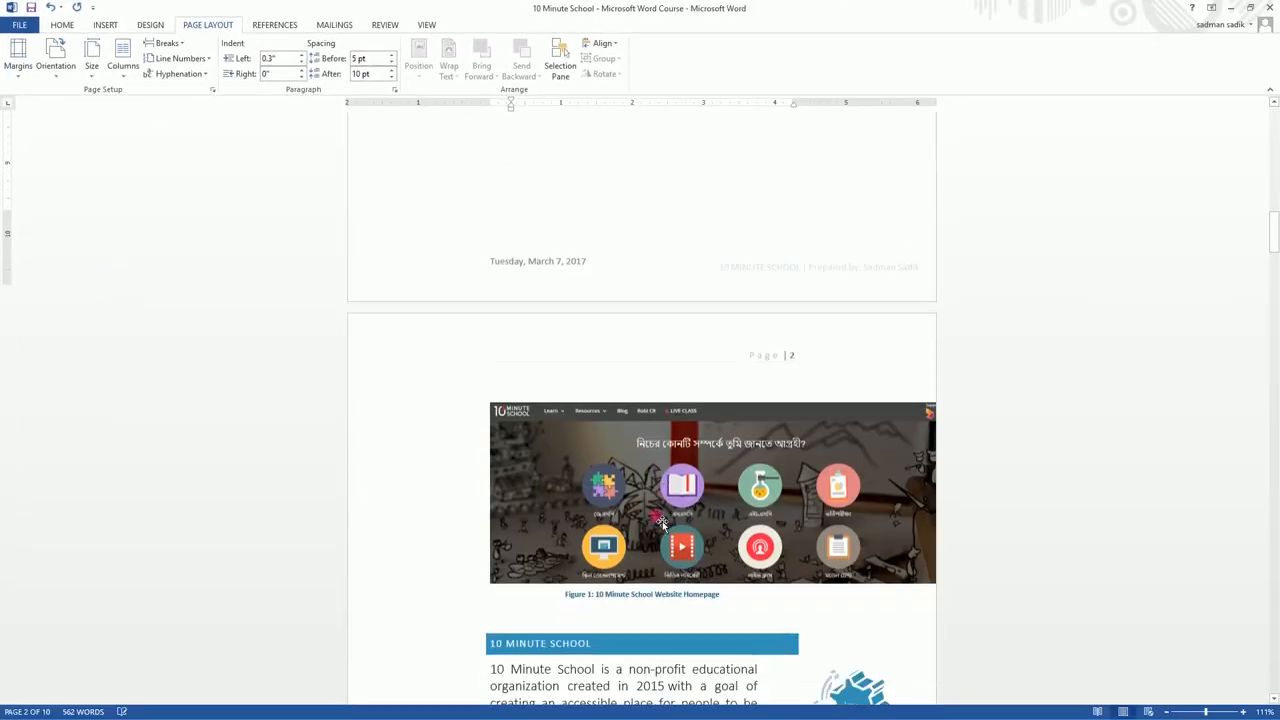
{"action": "scroll", "coordinate": [657, 497], "scroll_direction": "down", "scroll_amount": 3}
{"action": "scroll", "coordinate": [651, 491], "scroll_direction": "up", "scroll_amount": 8}
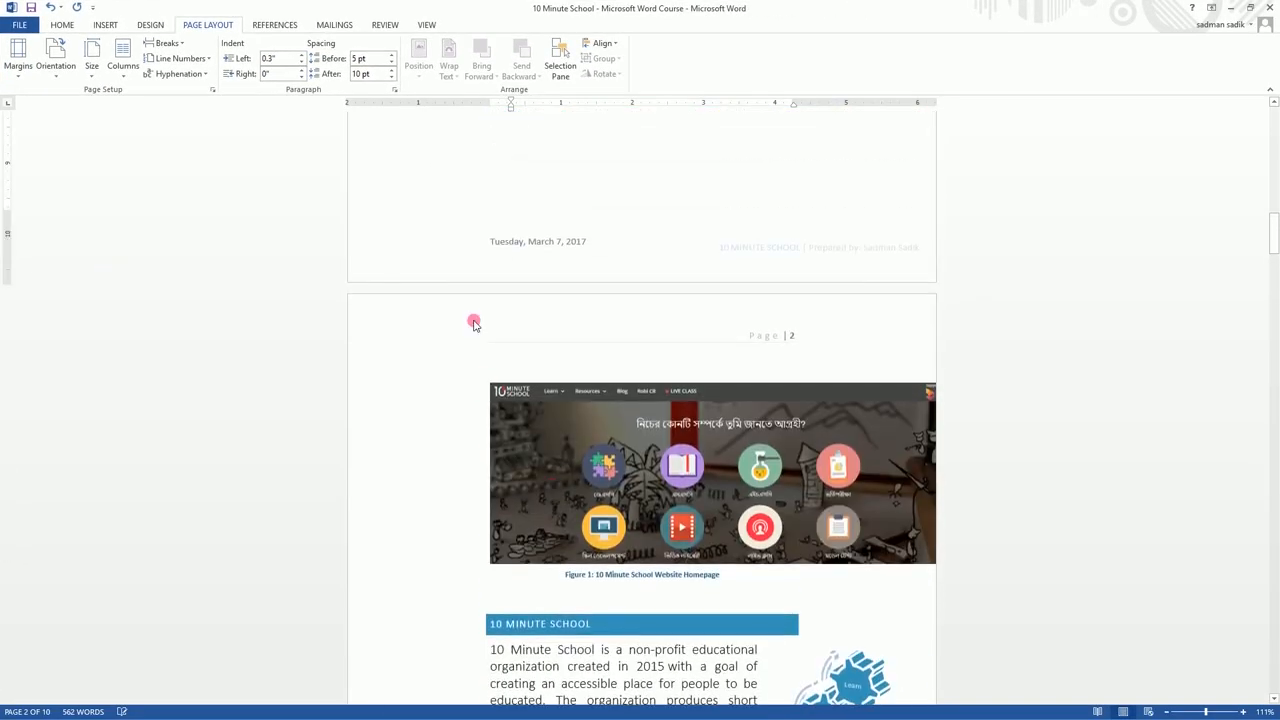
Undo both the Wide and the Narrow margin changes
{"action": "key", "text": "ctrl+z"}
{"action": "scroll", "coordinate": [458, 483], "scroll_direction": "down", "scroll_amount": 8}
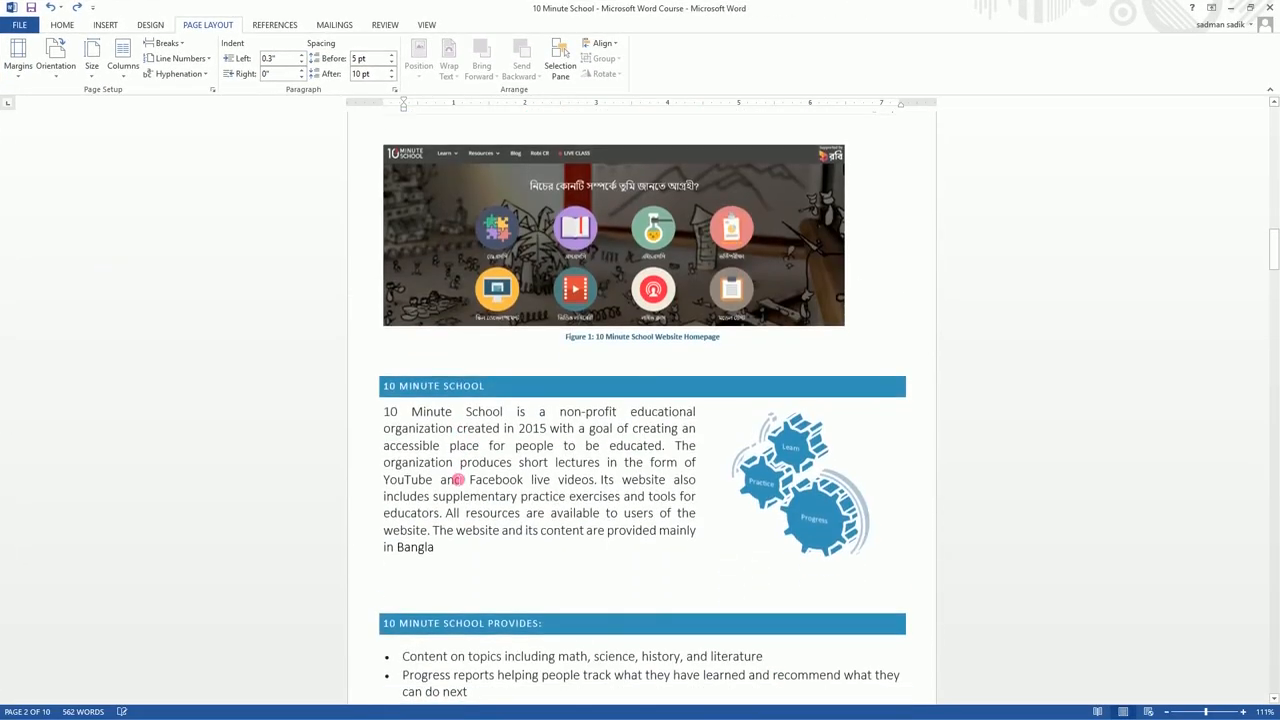
{"action": "scroll", "coordinate": [455, 478], "scroll_direction": "up", "scroll_amount": 7}
{"action": "scroll", "coordinate": [455, 476], "scroll_direction": "up", "scroll_amount": 4}
{"action": "scroll", "coordinate": [450, 470], "scroll_direction": "down", "scroll_amount": 7}
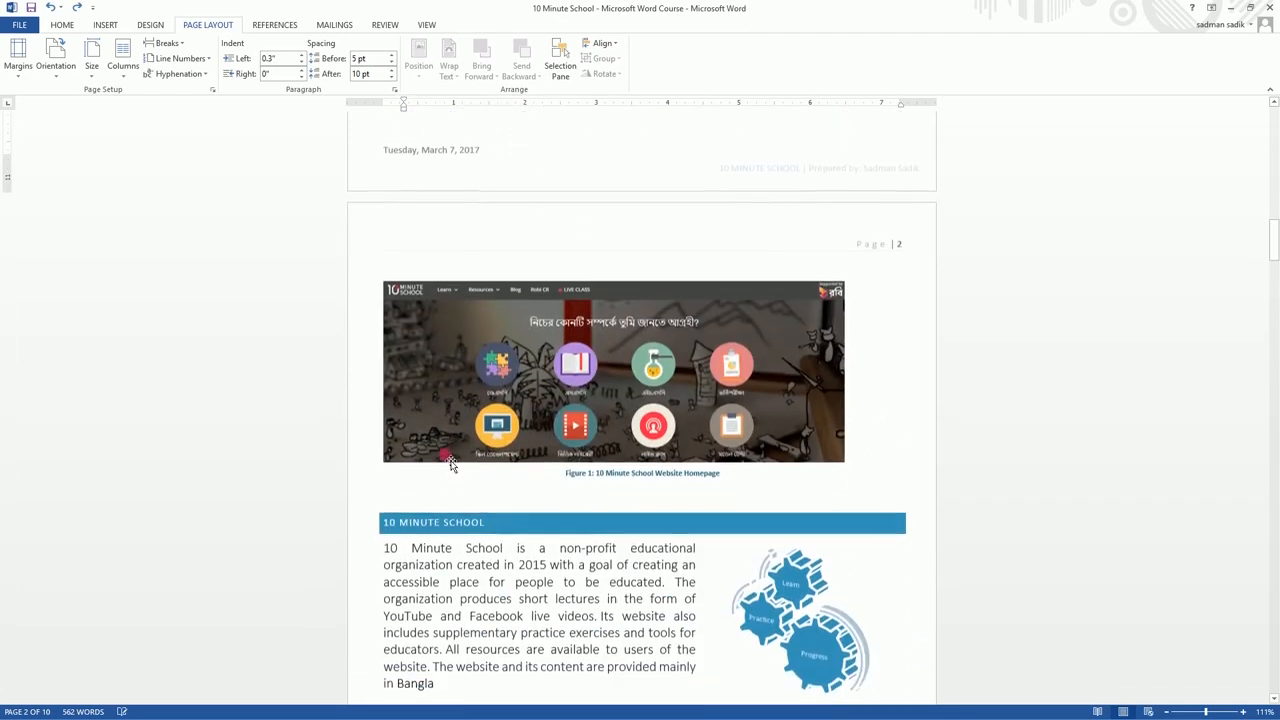
{"action": "scroll", "coordinate": [354, 408], "scroll_direction": "down", "scroll_amount": 4}
{"action": "key", "text": "ctrl+z"}
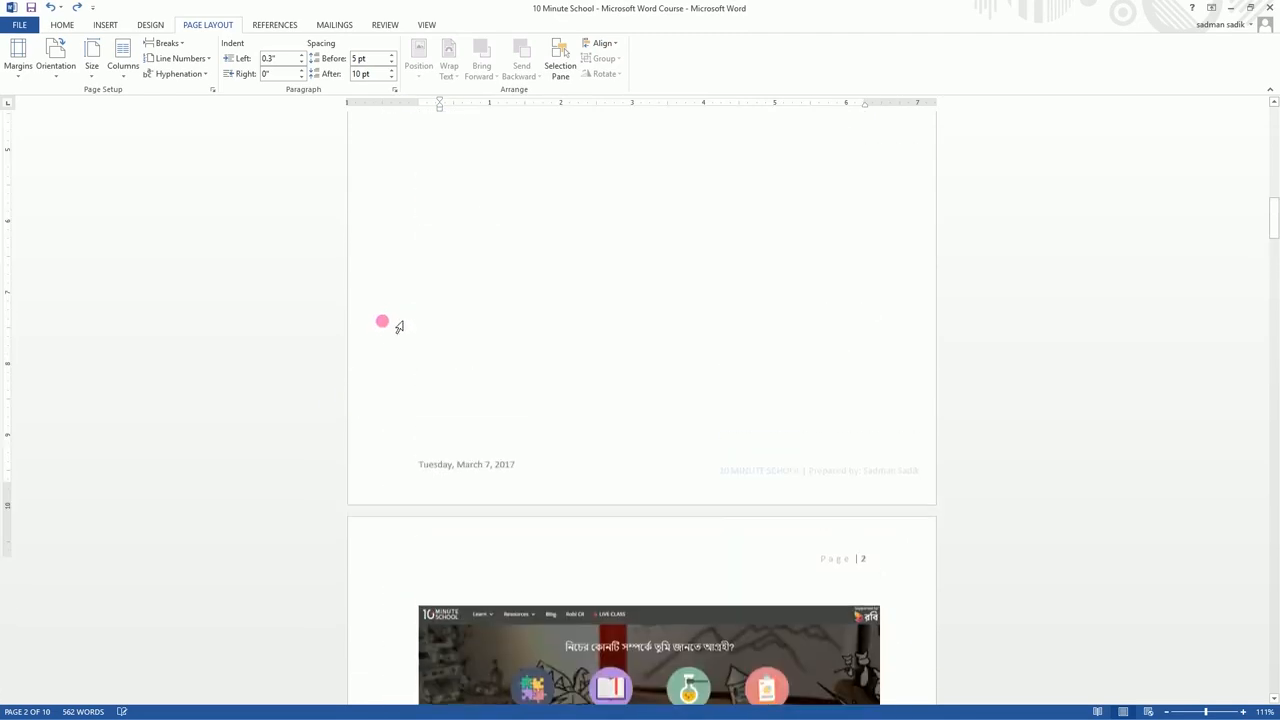
Open the custom margin settings and raise the top margin to 1.8"
{"action": "scroll", "coordinate": [480, 583], "scroll_direction": "down", "scroll_amount": 10}
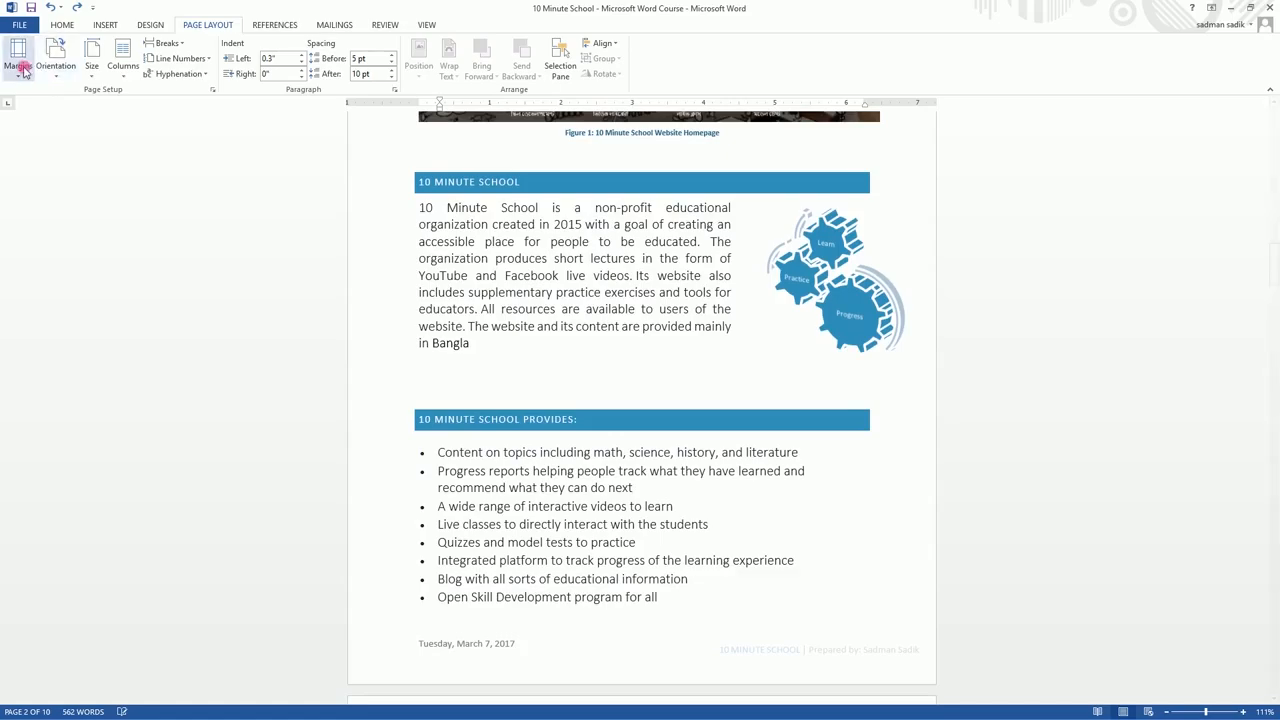
{"action": "left_click", "coordinate": [18, 58]}
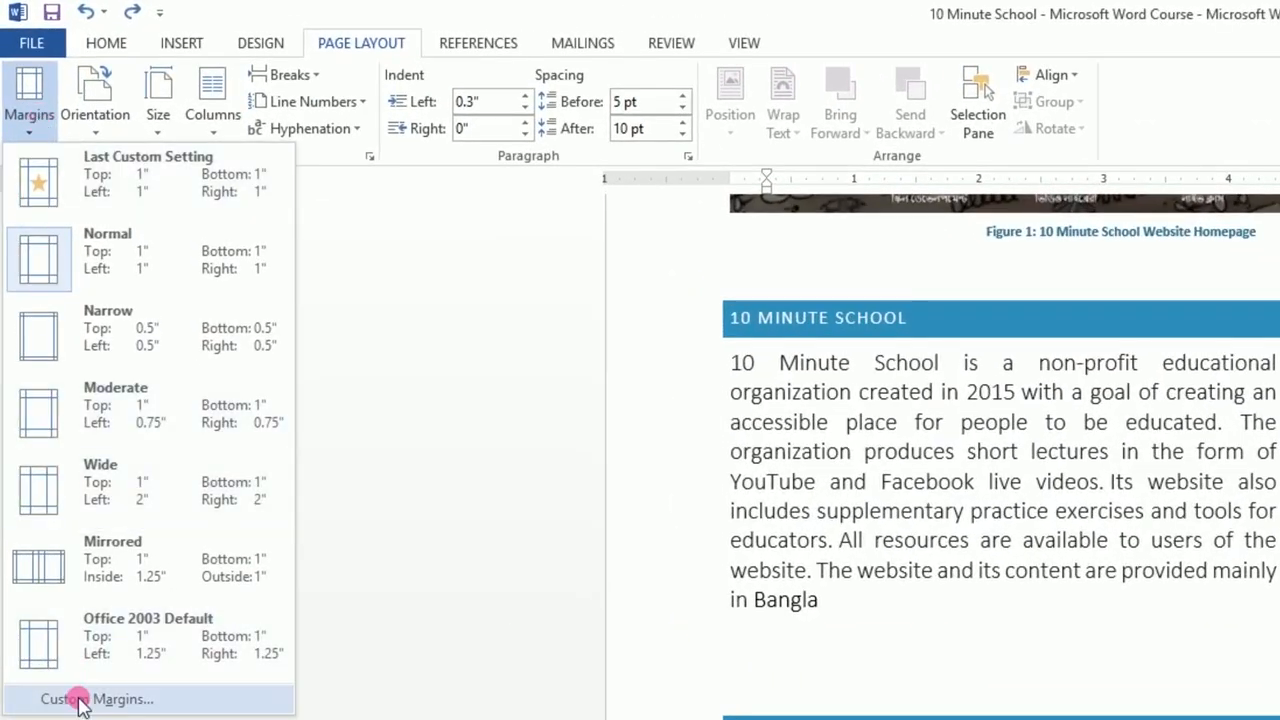
{"action": "left_click", "coordinate": [80, 697]}
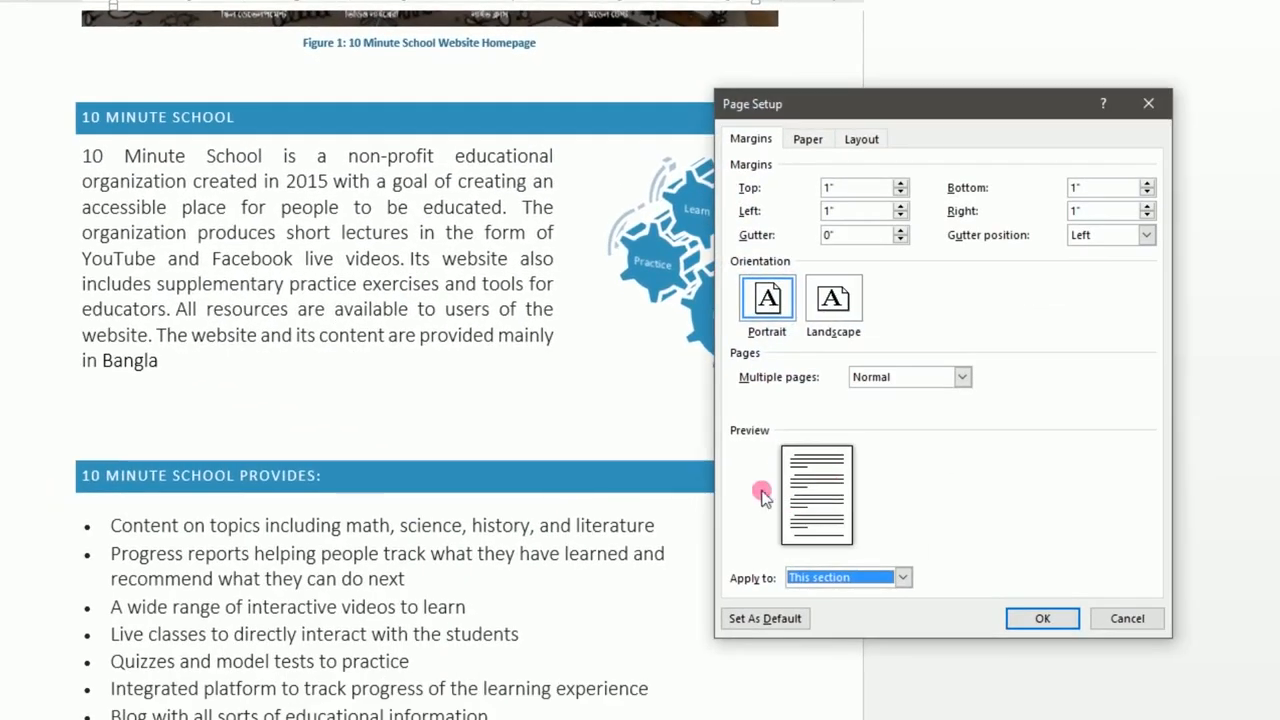
{"action": "left_click", "coordinate": [900, 184]}
{"action": "left_click", "coordinate": [900, 184]}
{"action": "left_click", "coordinate": [900, 184]}
{"action": "left_click", "coordinate": [900, 184]}
{"action": "left_click", "coordinate": [900, 184]}
{"action": "left_click", "coordinate": [900, 184]}
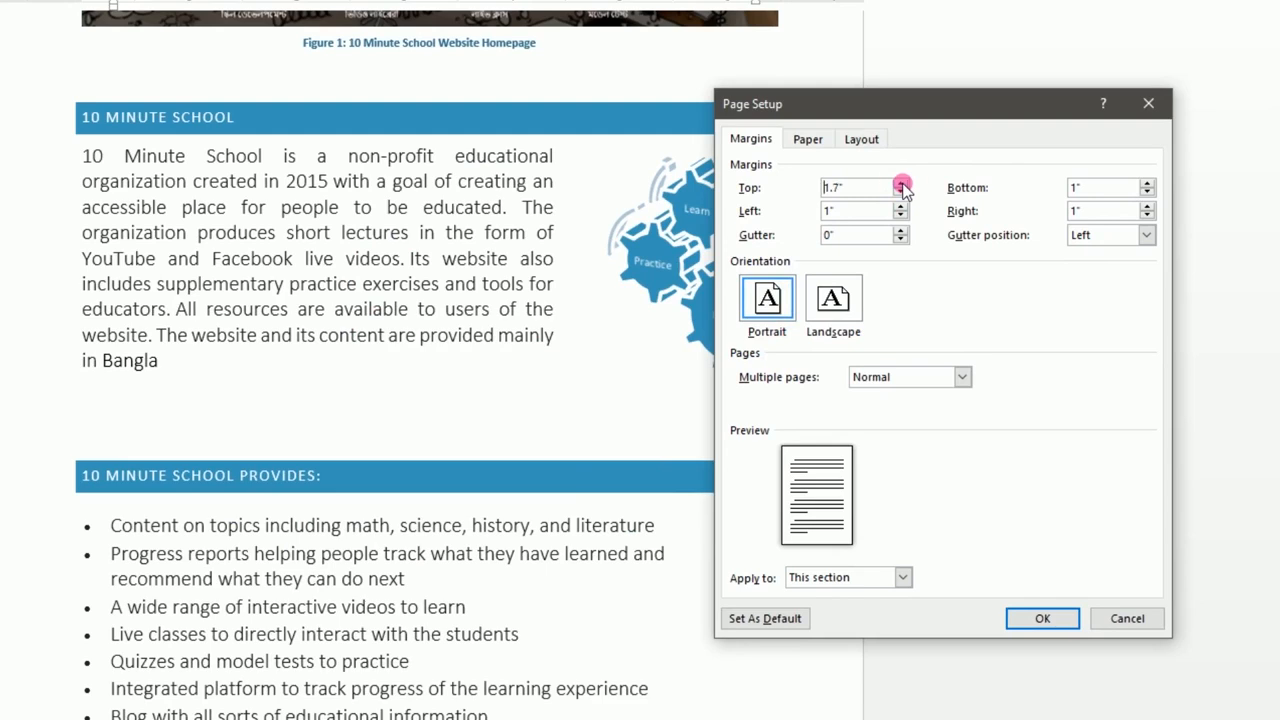
{"action": "left_click", "coordinate": [901, 186]}
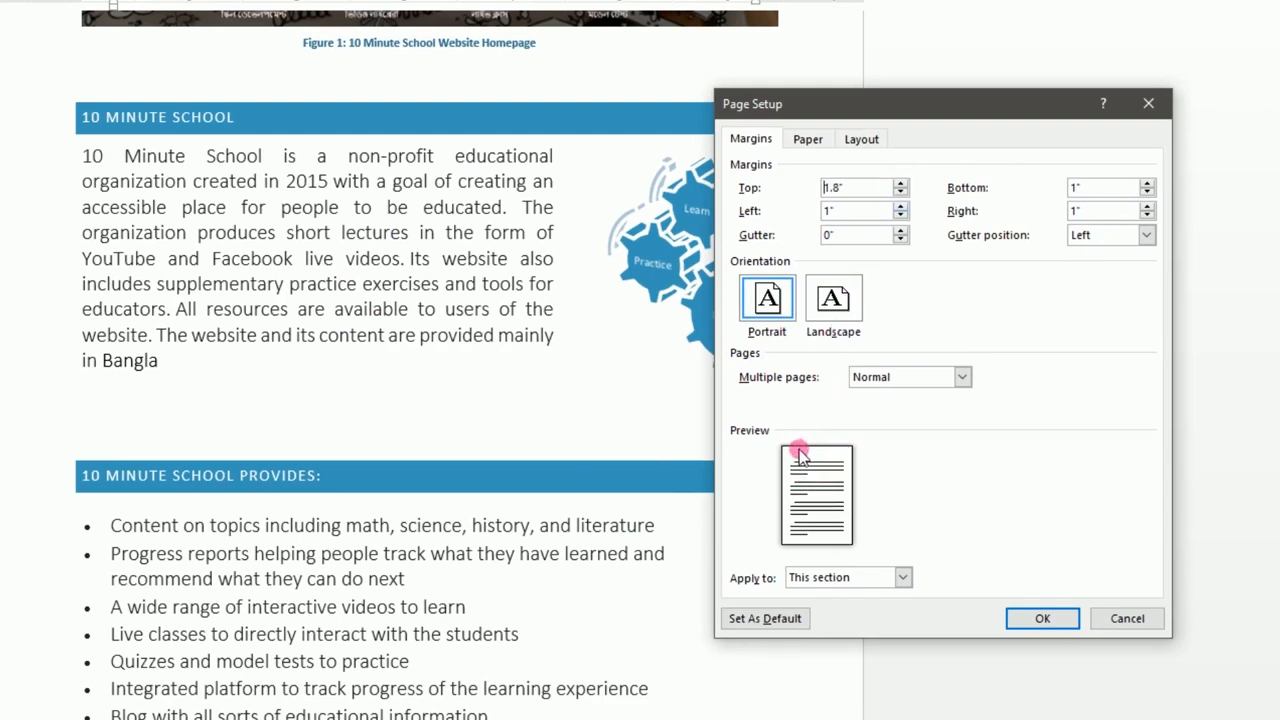
Lower the top margin to 1" in the page setup
{"action": "left_click", "coordinate": [900, 193]}
{"action": "left_click", "coordinate": [900, 193]}
{"action": "left_click", "coordinate": [900, 193]}
{"action": "left_click", "coordinate": [900, 193]}
{"action": "left_click", "coordinate": [900, 193]}
{"action": "left_click", "coordinate": [900, 193]}
{"action": "left_click", "coordinate": [900, 193]}
{"action": "left_click", "coordinate": [900, 193]}
{"action": "left_click", "coordinate": [900, 183]}
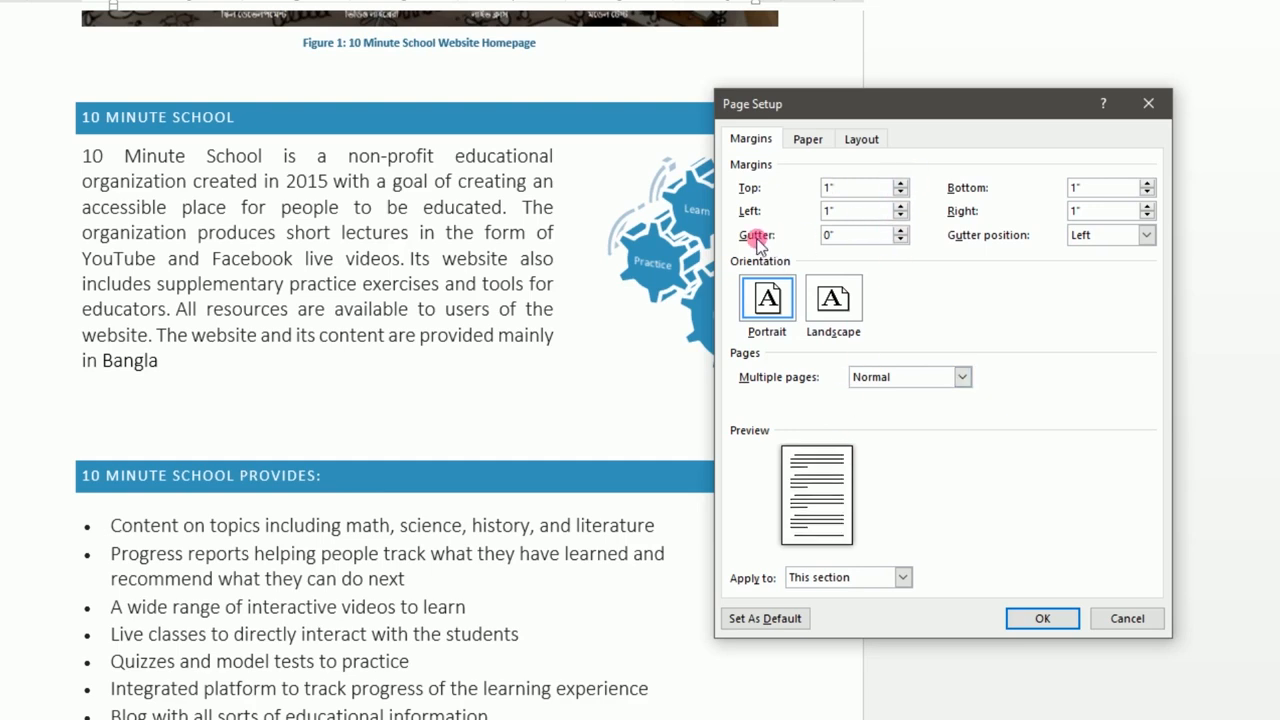
Set a 2.8" gutter, try its position at Top, and apply the page setup with the gutter position at Left
{"action": "left_click", "coordinate": [900, 231]}
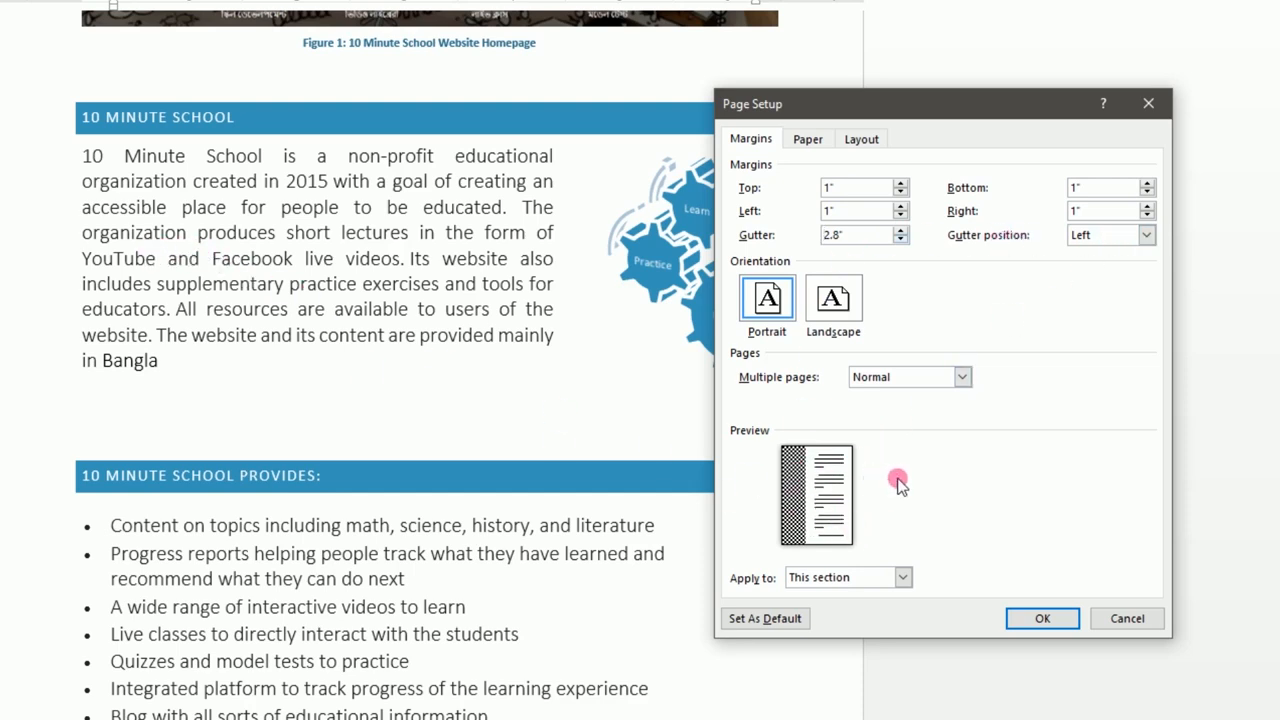
{"action": "left_click", "coordinate": [1147, 238]}
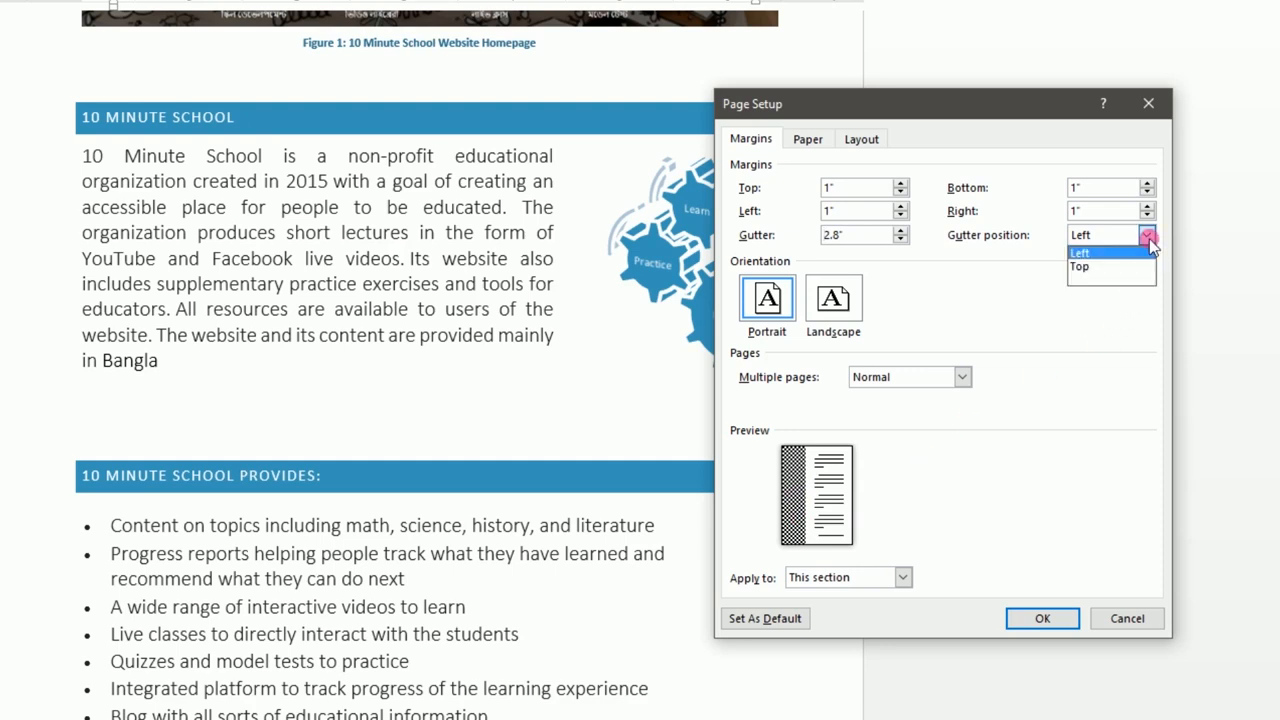
{"action": "left_click", "coordinate": [1106, 268]}
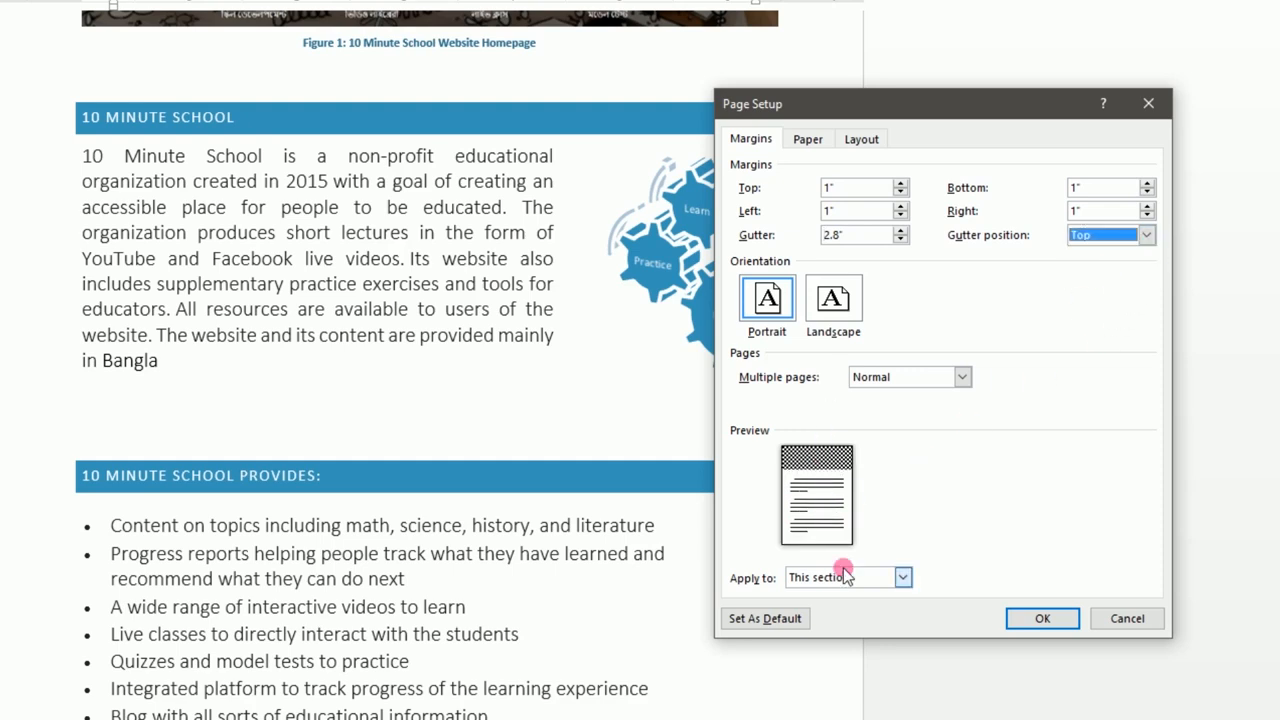
{"action": "left_click", "coordinate": [1147, 236]}
{"action": "left_click", "coordinate": [1118, 253]}
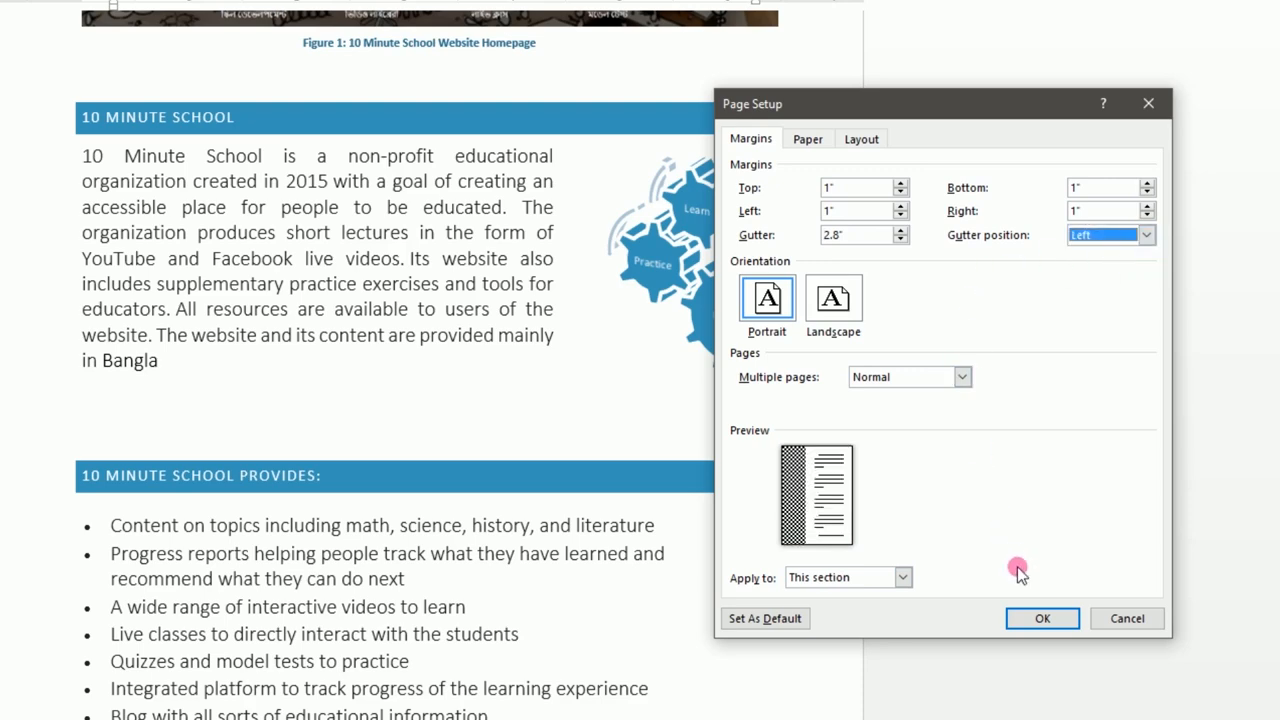
{"action": "left_click", "coordinate": [1032, 621]}
Check the pages with the gutter and undo the gutter change
{"action": "scroll", "coordinate": [433, 262], "scroll_direction": "down", "scroll_amount": 5}
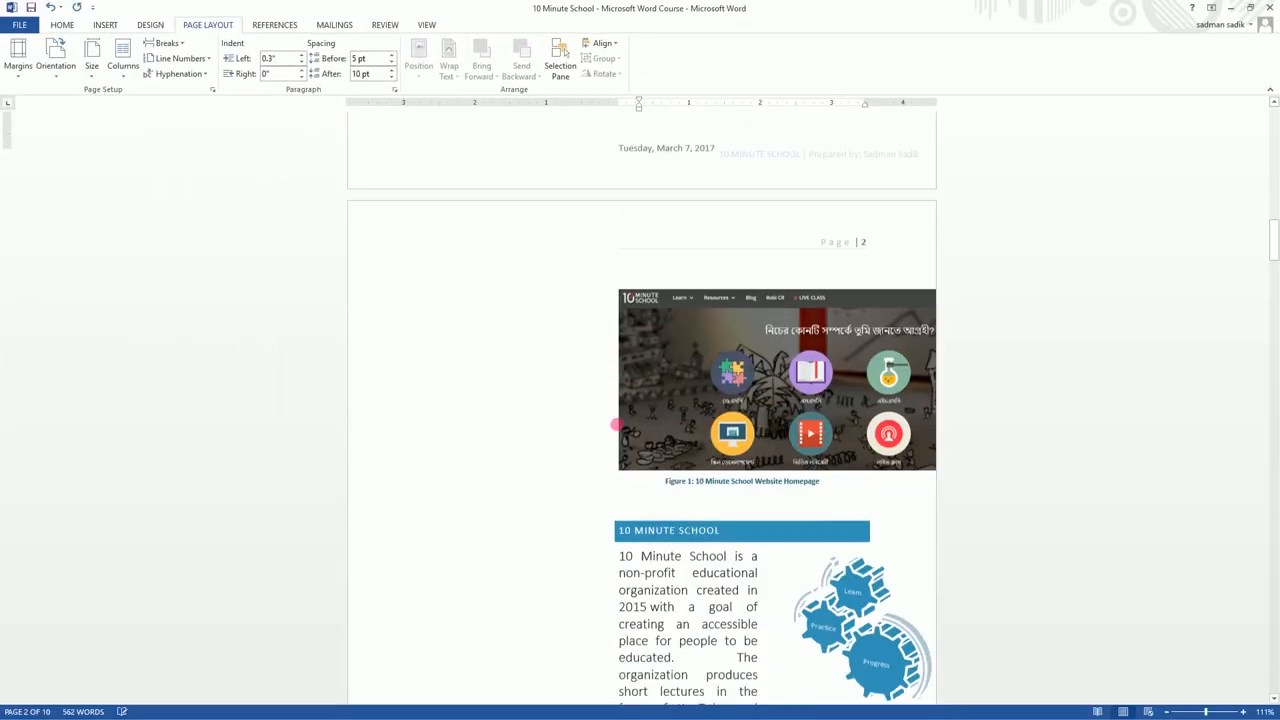
{"action": "scroll", "coordinate": [737, 409], "scroll_direction": "down", "scroll_amount": 3}
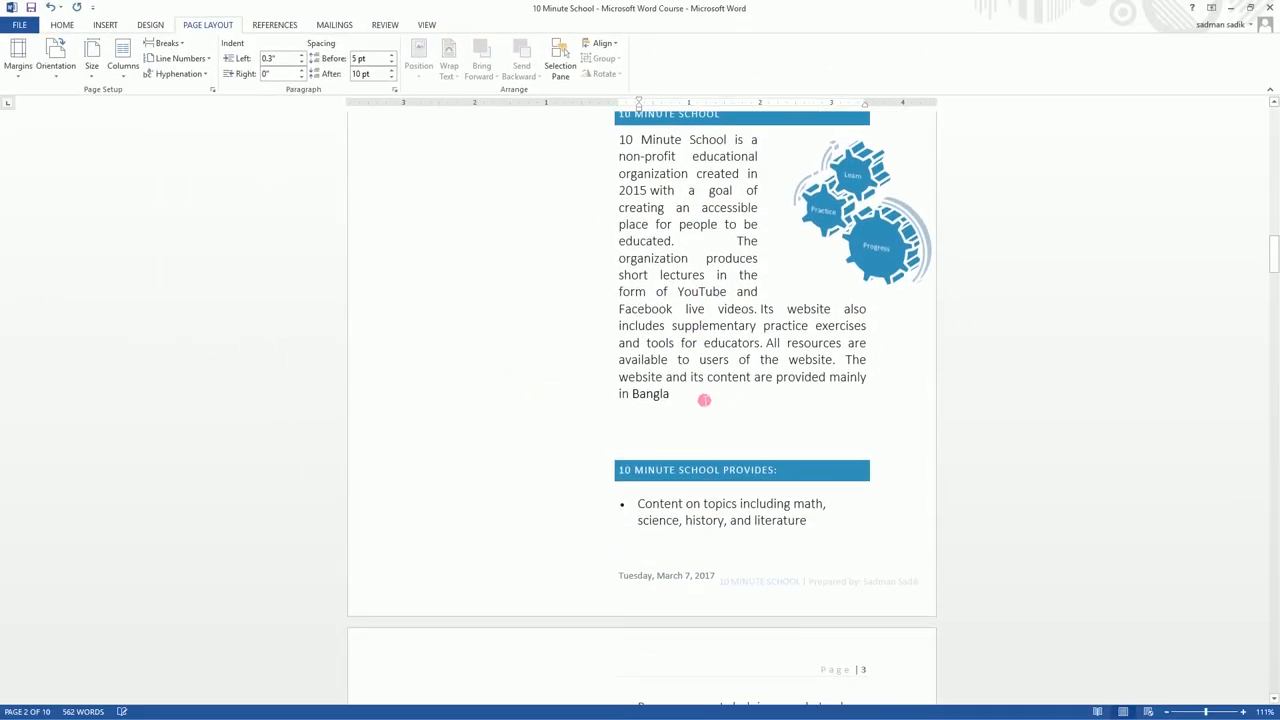
{"action": "scroll", "coordinate": [730, 406], "scroll_direction": "up", "scroll_amount": 4}
{"action": "key", "text": "ctrl+z"}
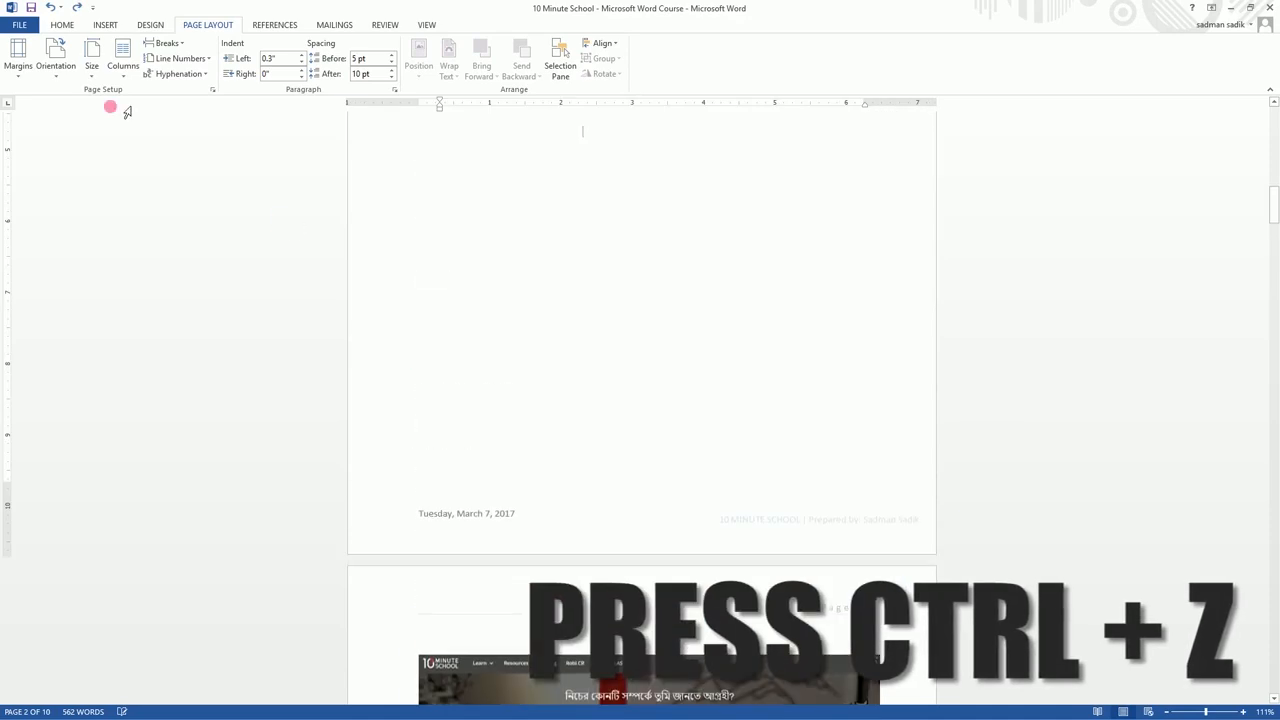
Set the section's orientation to Landscape through the custom margin settings and apply it
{"action": "left_click", "coordinate": [17, 76]}
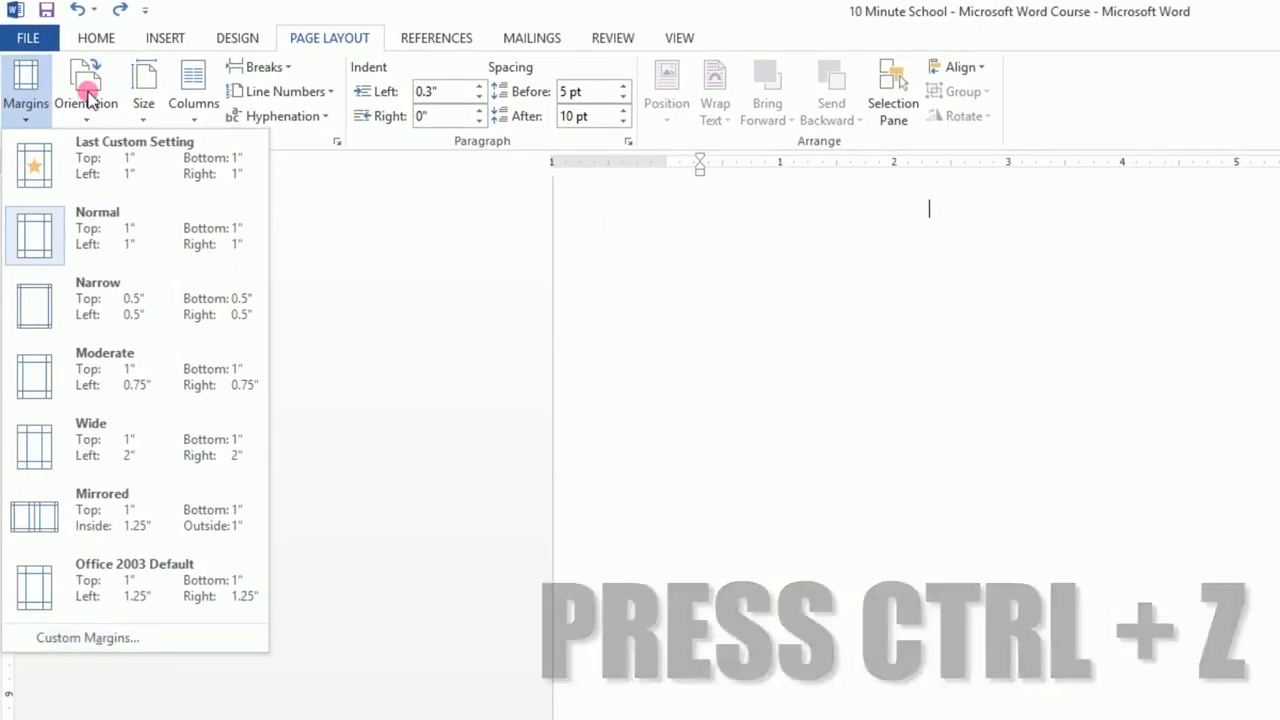
{"action": "left_click", "coordinate": [87, 637]}
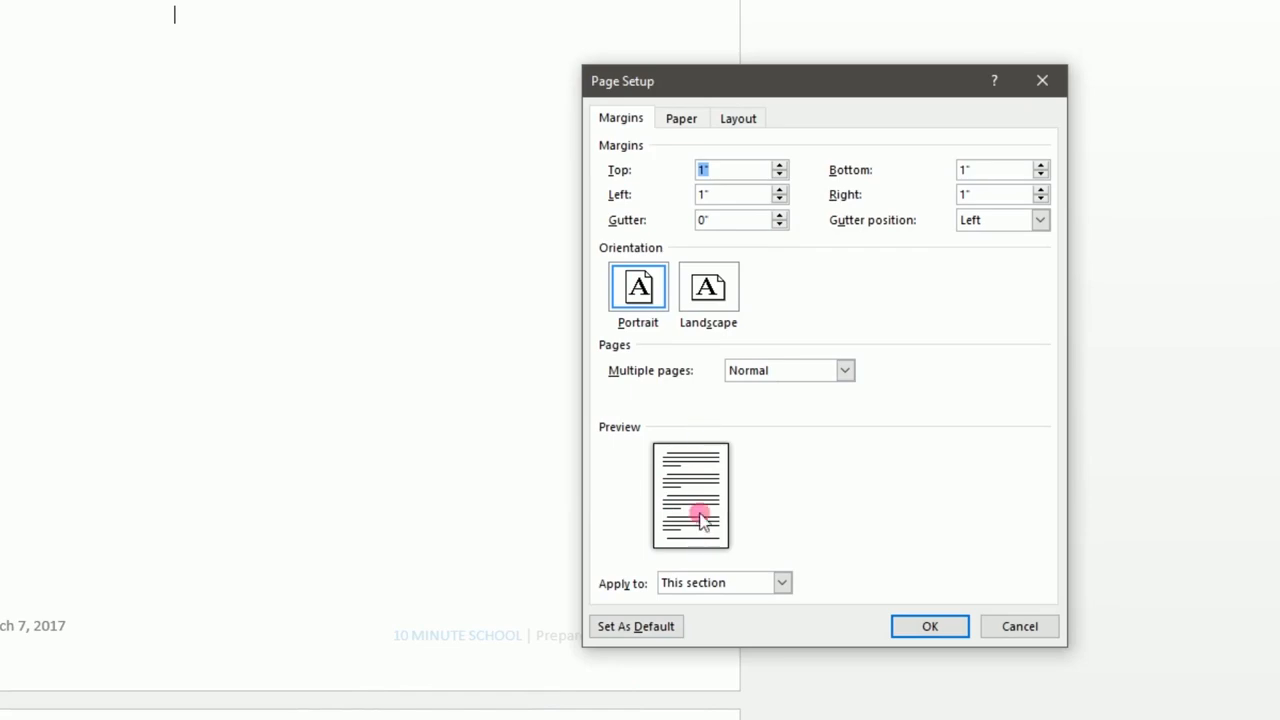
{"action": "left_click", "coordinate": [700, 300]}
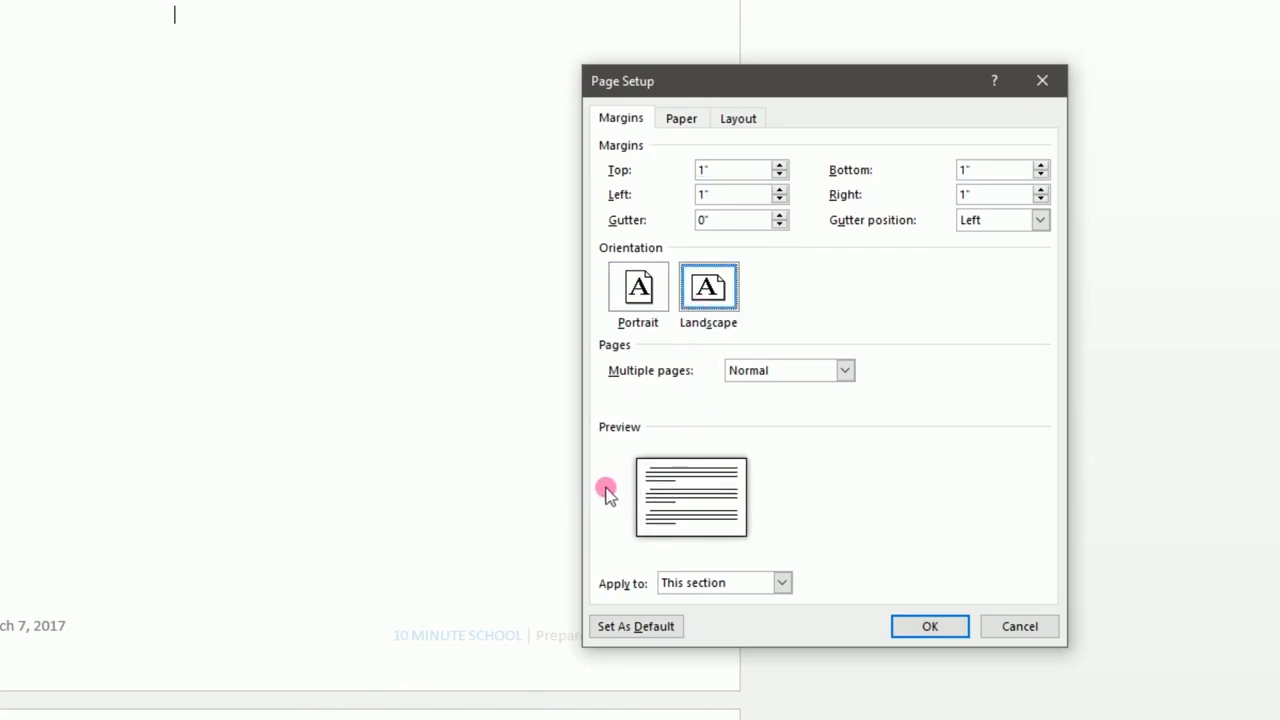
{"action": "left_click", "coordinate": [930, 626]}
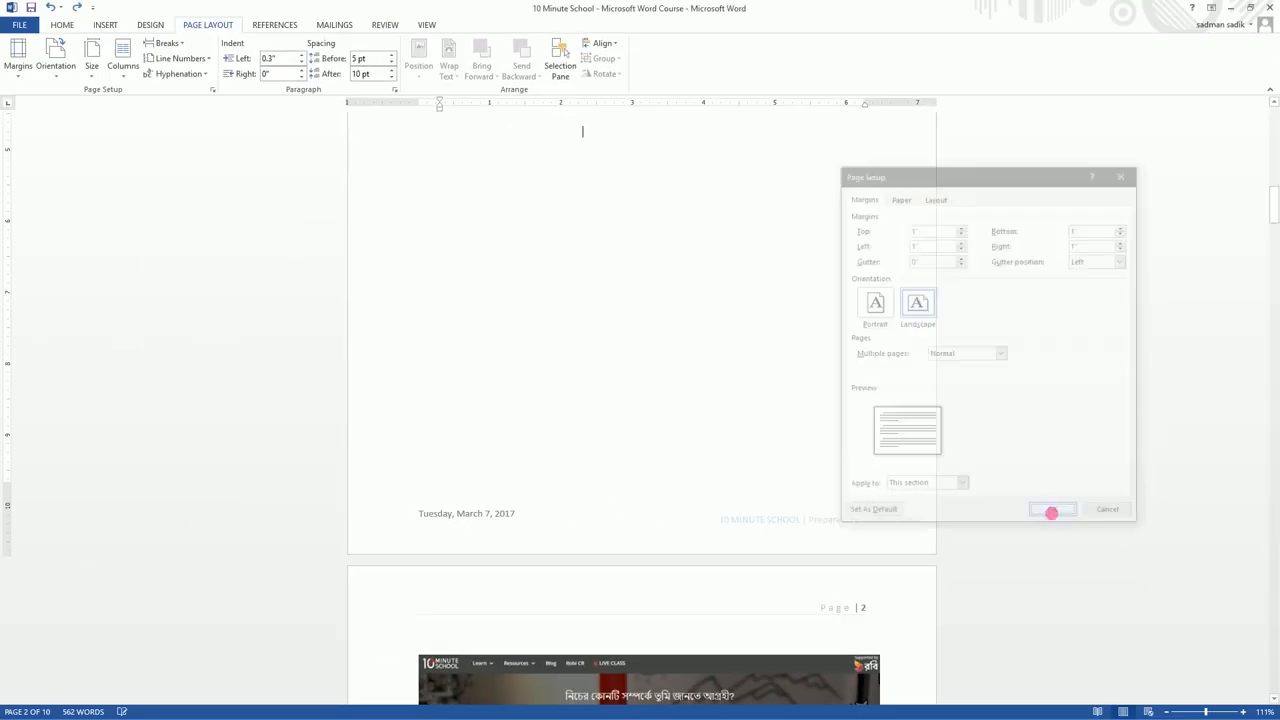
Examine how the homepage picture, headings and text are laid out on the landscape pages
{"action": "scroll", "coordinate": [626, 457], "scroll_direction": "down", "scroll_amount": 8}
{"action": "scroll", "coordinate": [651, 460], "scroll_direction": "up", "scroll_amount": 6}
{"action": "scroll", "coordinate": [648, 465], "scroll_direction": "up", "scroll_amount": 1}
{"action": "scroll", "coordinate": [650, 462], "scroll_direction": "down", "scroll_amount": 7}
{"action": "scroll", "coordinate": [655, 463], "scroll_direction": "up", "scroll_amount": 6}
{"action": "scroll", "coordinate": [655, 461], "scroll_direction": "down", "scroll_amount": 6}
{"action": "scroll", "coordinate": [651, 458], "scroll_direction": "up", "scroll_amount": 4}
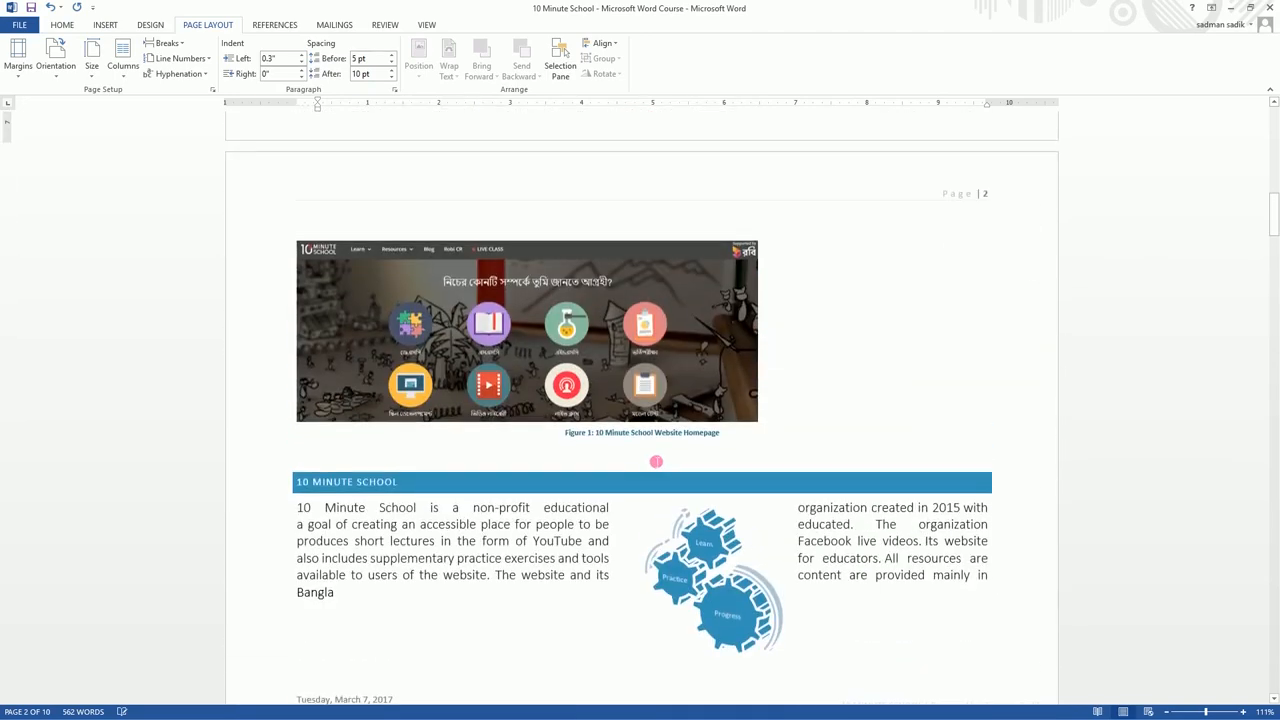
{"action": "scroll", "coordinate": [656, 461], "scroll_direction": "down", "scroll_amount": 3}
{"action": "scroll", "coordinate": [471, 331], "scroll_direction": "up", "scroll_amount": 3}
Check how the content sits on the landscape pages and set the page orientation to Portrait
{"action": "left_click", "coordinate": [56, 58]}
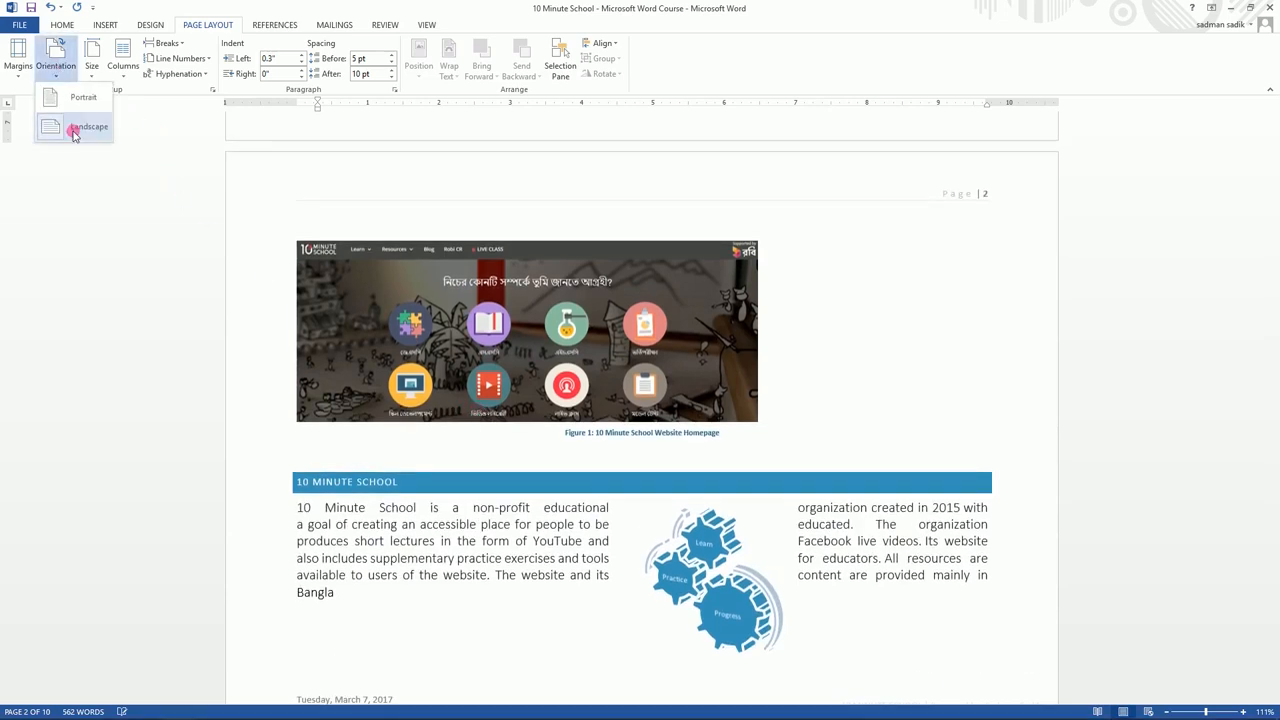
{"action": "scroll", "coordinate": [855, 378], "scroll_direction": "down", "scroll_amount": 3}
{"action": "scroll", "coordinate": [874, 413], "scroll_direction": "up", "scroll_amount": 3}
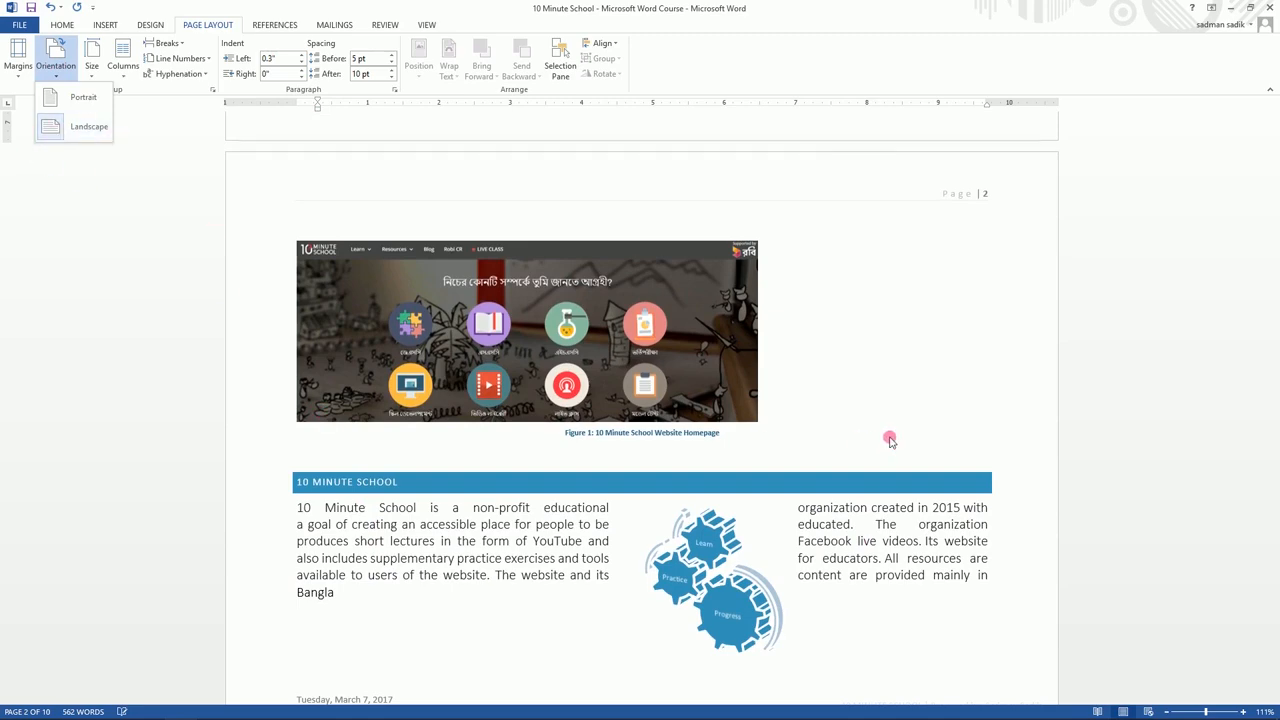
{"action": "left_click", "coordinate": [893, 448]}
{"action": "scroll", "coordinate": [737, 449], "scroll_direction": "down", "scroll_amount": 5}
{"action": "scroll", "coordinate": [603, 430], "scroll_direction": "down", "scroll_amount": 3}
{"action": "scroll", "coordinate": [600, 420], "scroll_direction": "up", "scroll_amount": 6}
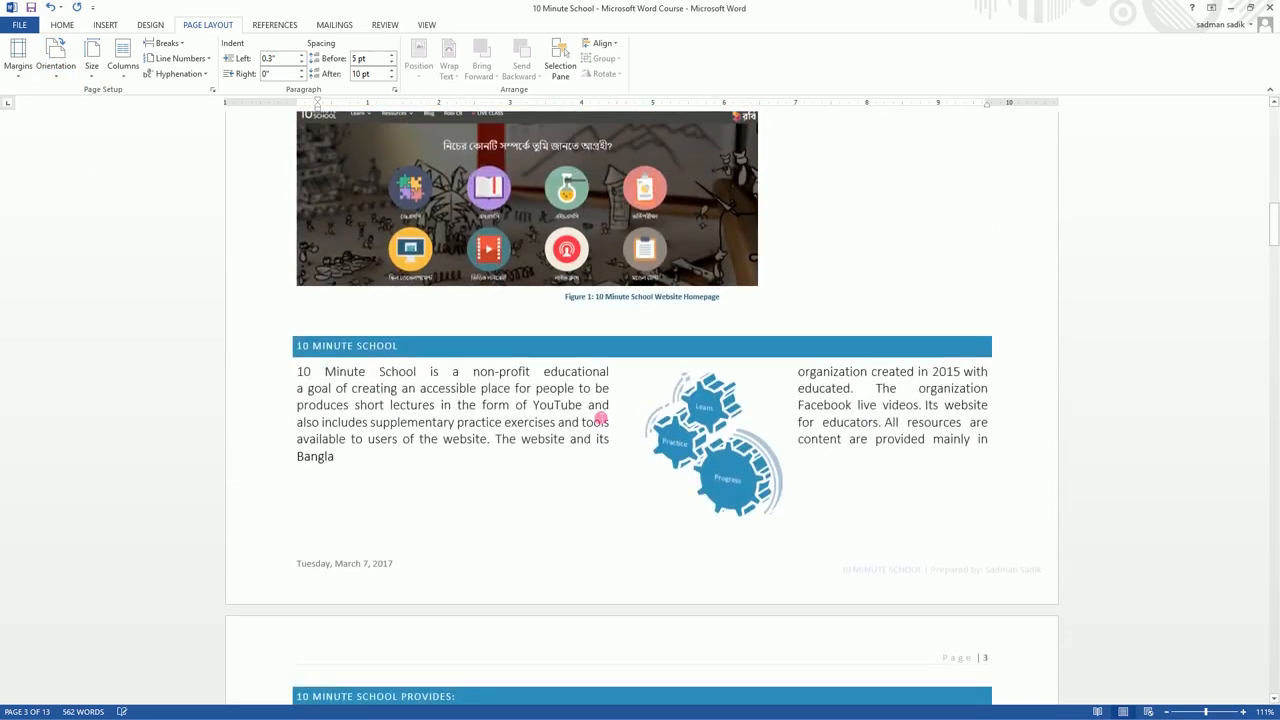
{"action": "scroll", "coordinate": [600, 420], "scroll_direction": "up", "scroll_amount": 2}
{"action": "left_click", "coordinate": [66, 70]}
{"action": "left_click", "coordinate": [73, 97]}
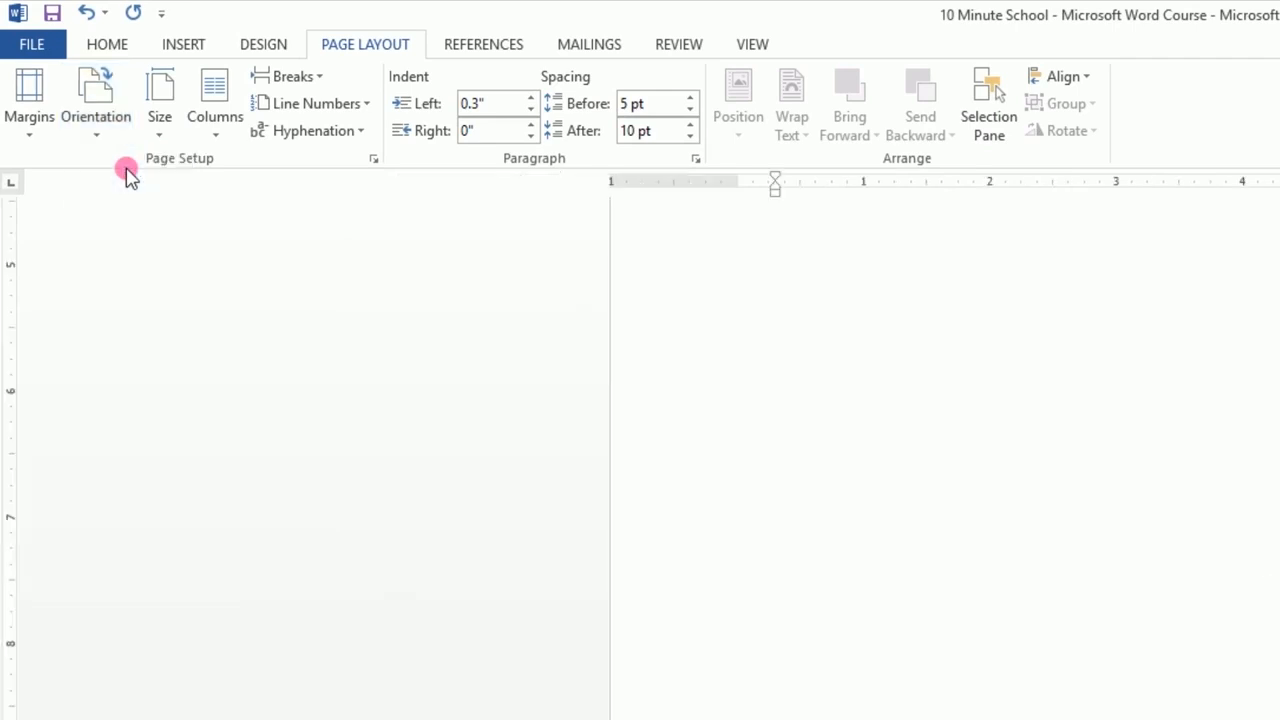
Set the current section's paper size to Legal through the custom page setup and check the resized pages
{"action": "left_click", "coordinate": [50, 128]}
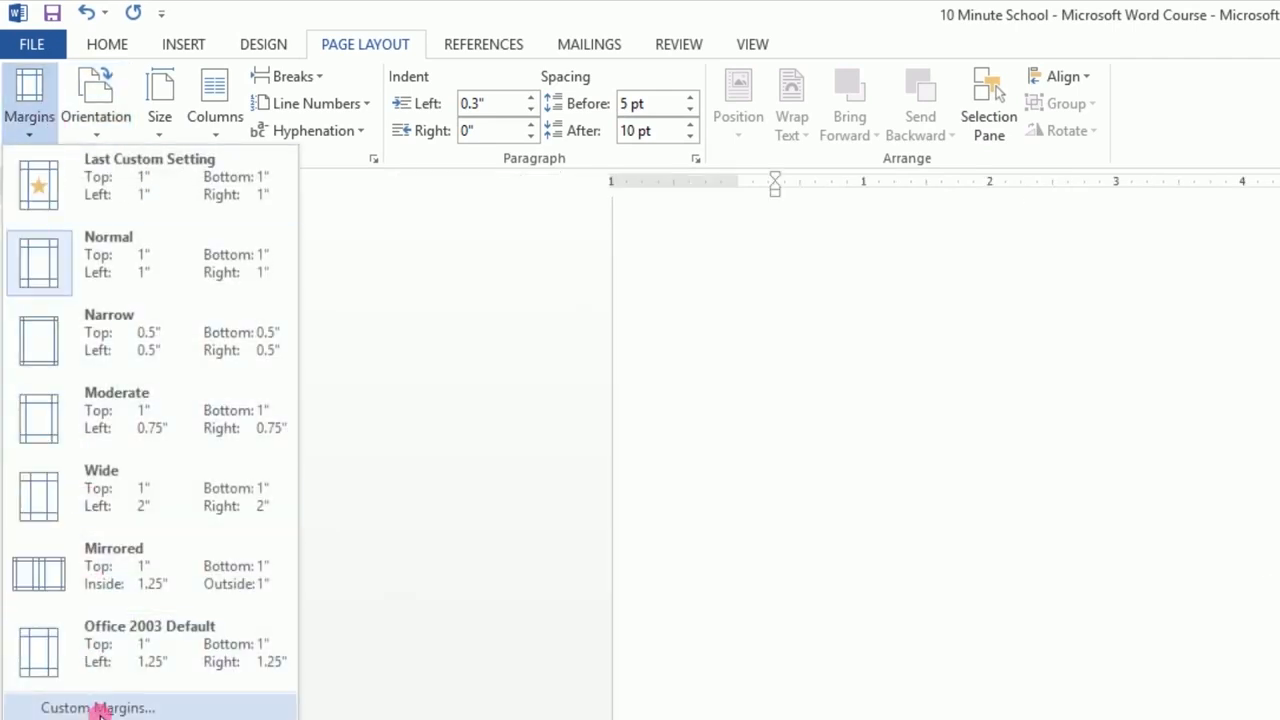
{"action": "left_click", "coordinate": [97, 706]}
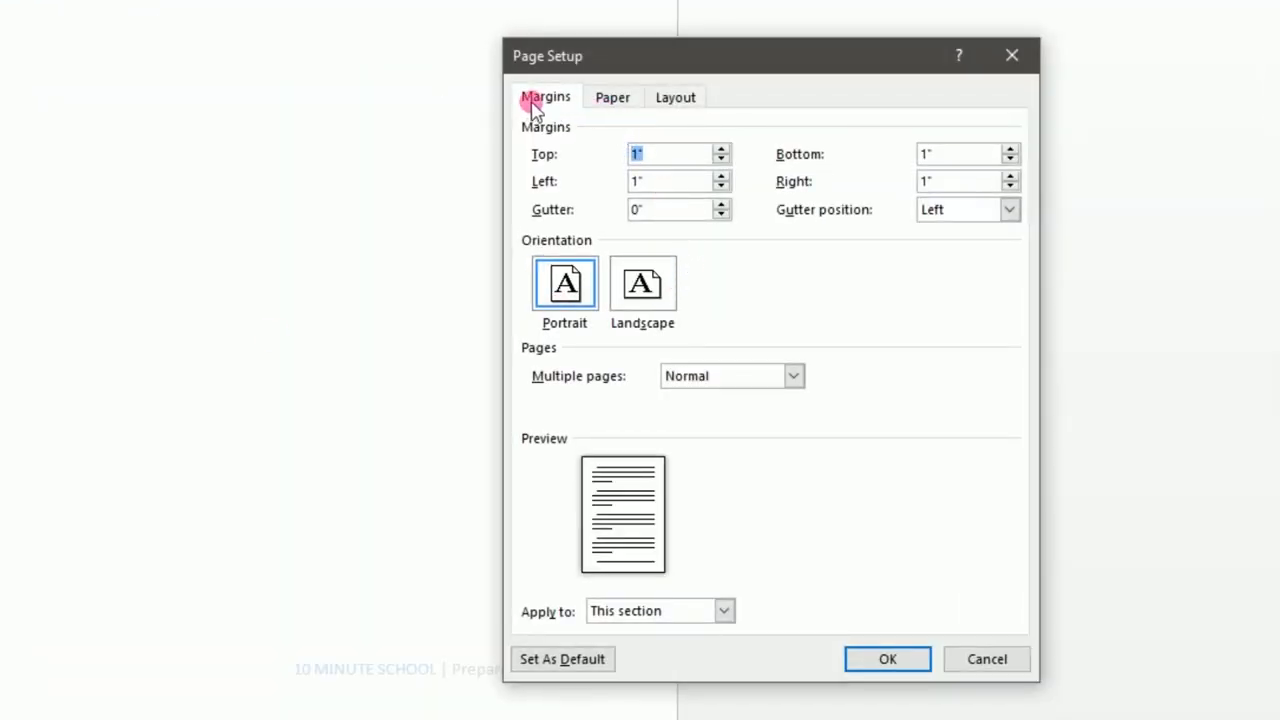
{"action": "left_click", "coordinate": [610, 97]}
{"action": "left_click", "coordinate": [673, 97]}
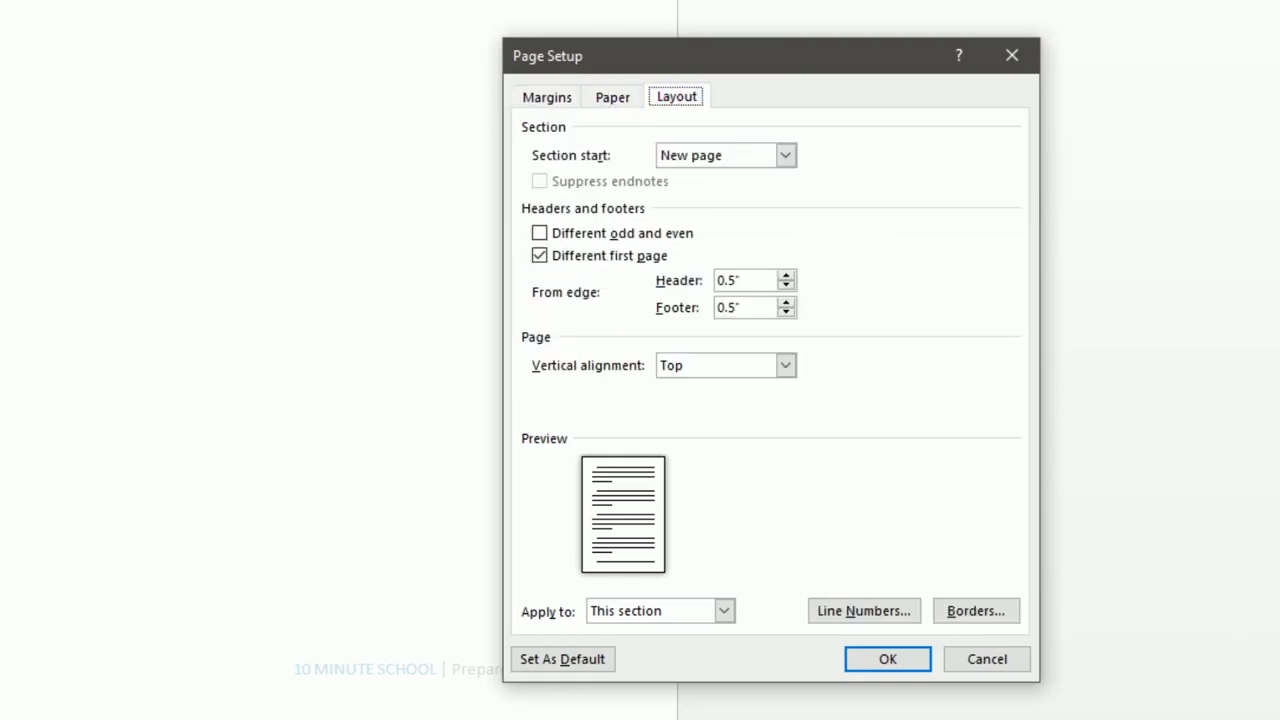
{"action": "left_click", "coordinate": [597, 100]}
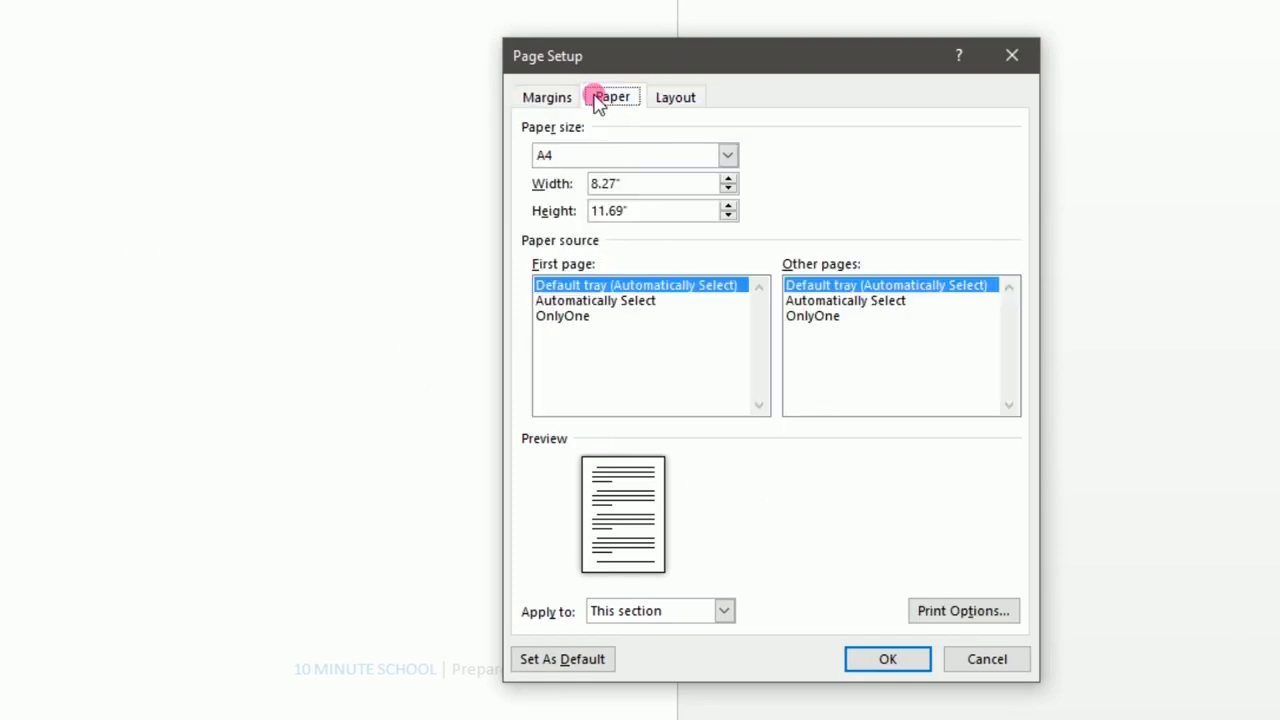
{"action": "left_click", "coordinate": [727, 157]}
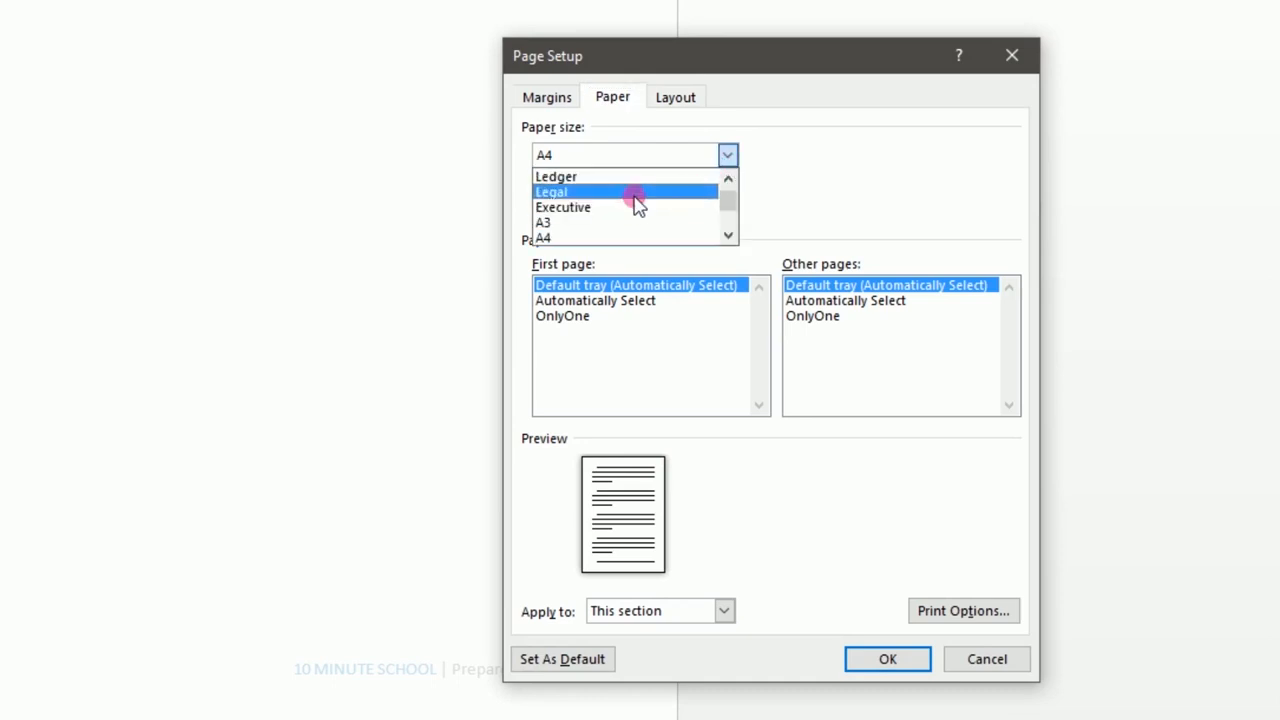
{"action": "left_click", "coordinate": [600, 192]}
{"action": "left_click", "coordinate": [882, 659]}
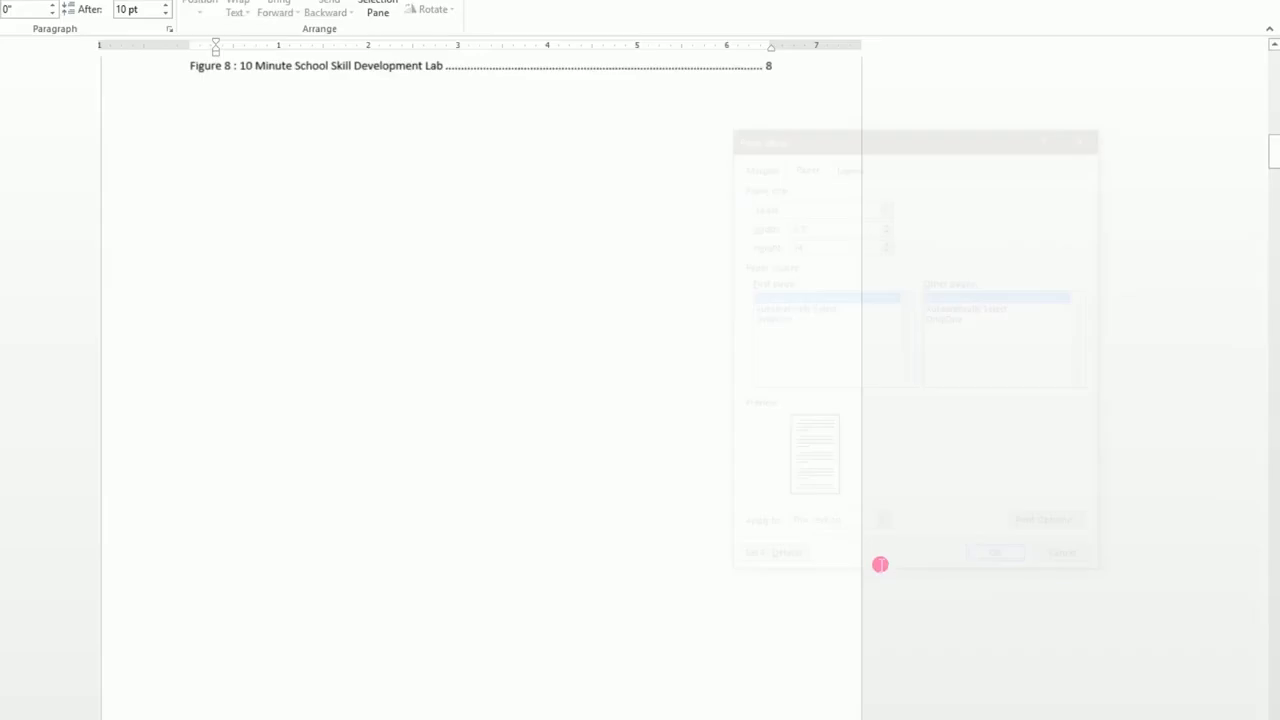
{"action": "scroll", "coordinate": [650, 450], "scroll_direction": "down", "scroll_amount": 10}
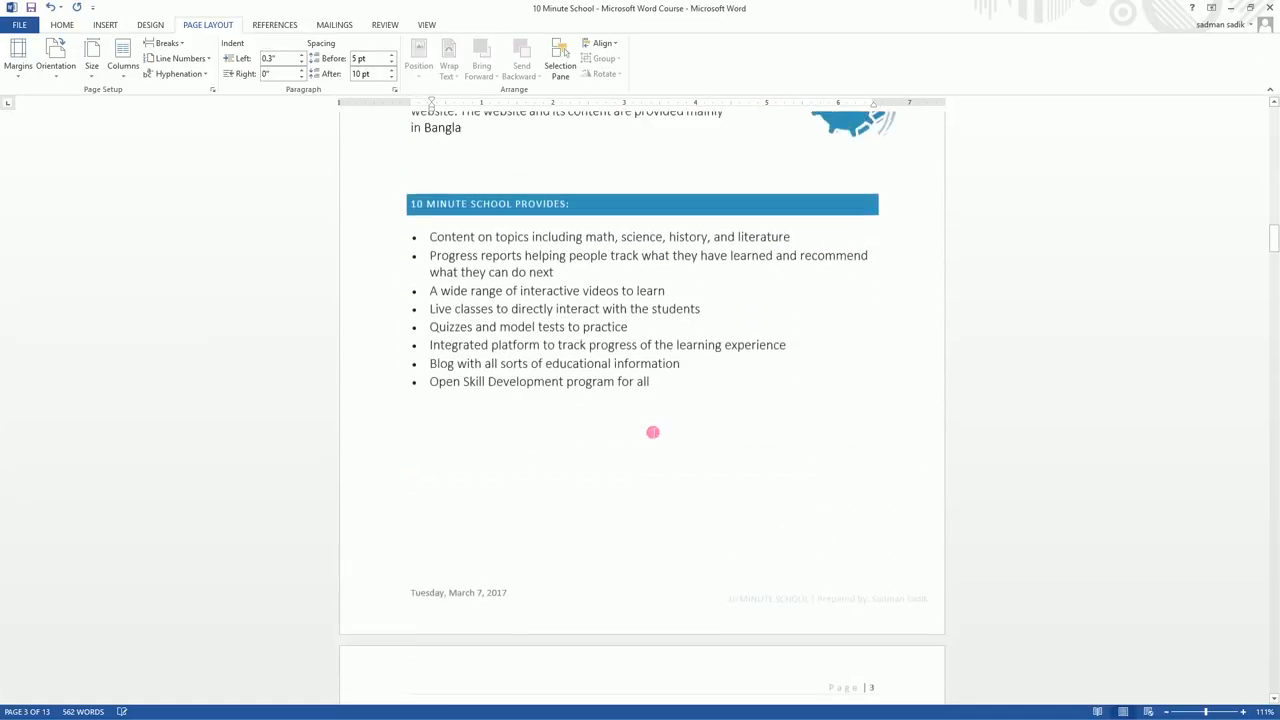
{"action": "scroll", "coordinate": [653, 432], "scroll_direction": "up", "scroll_amount": 10}
Browse the preset paper sizes, choose A4 (8.27" x 11.69") and check the pages
{"action": "left_click", "coordinate": [91, 62]}
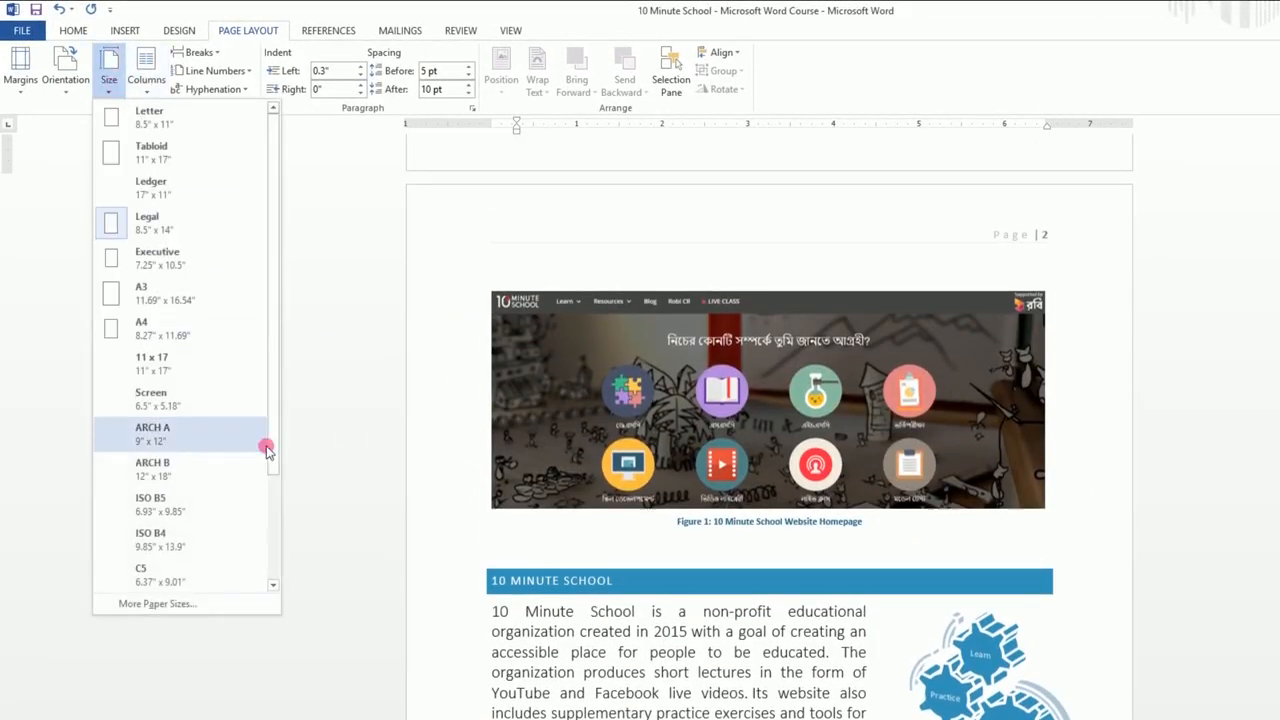
{"action": "scroll", "coordinate": [200, 380], "scroll_direction": "down", "scroll_amount": 4}
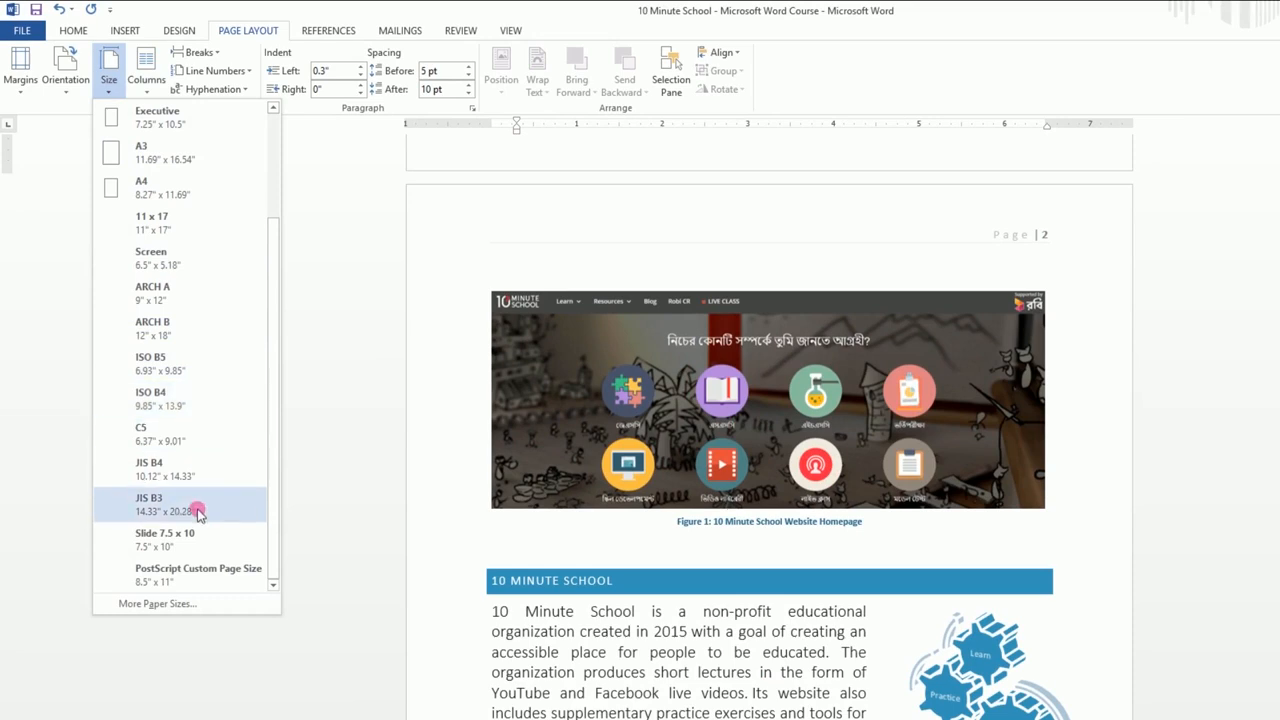
{"action": "scroll", "coordinate": [160, 400], "scroll_direction": "up", "scroll_amount": 3}
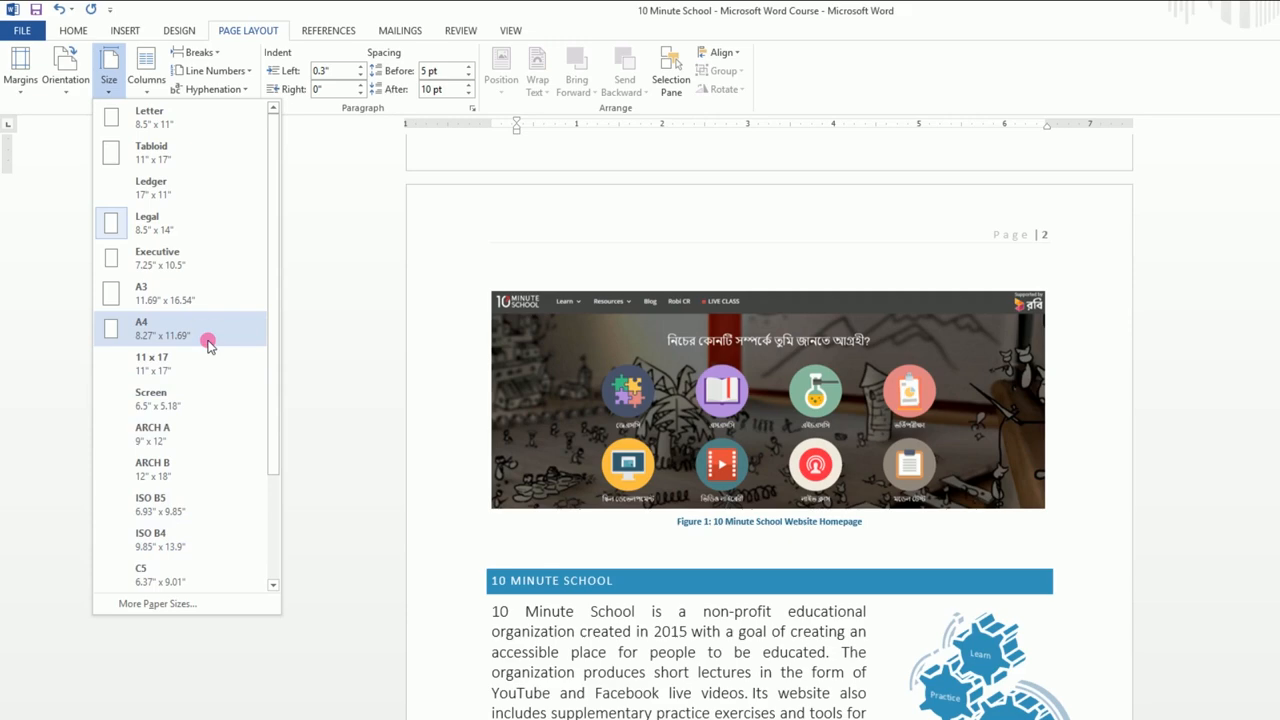
{"action": "left_click", "coordinate": [208, 343]}
{"action": "scroll", "coordinate": [836, 647], "scroll_direction": "down", "scroll_amount": 15}
{"action": "scroll", "coordinate": [836, 647], "scroll_direction": "up", "scroll_amount": 5}
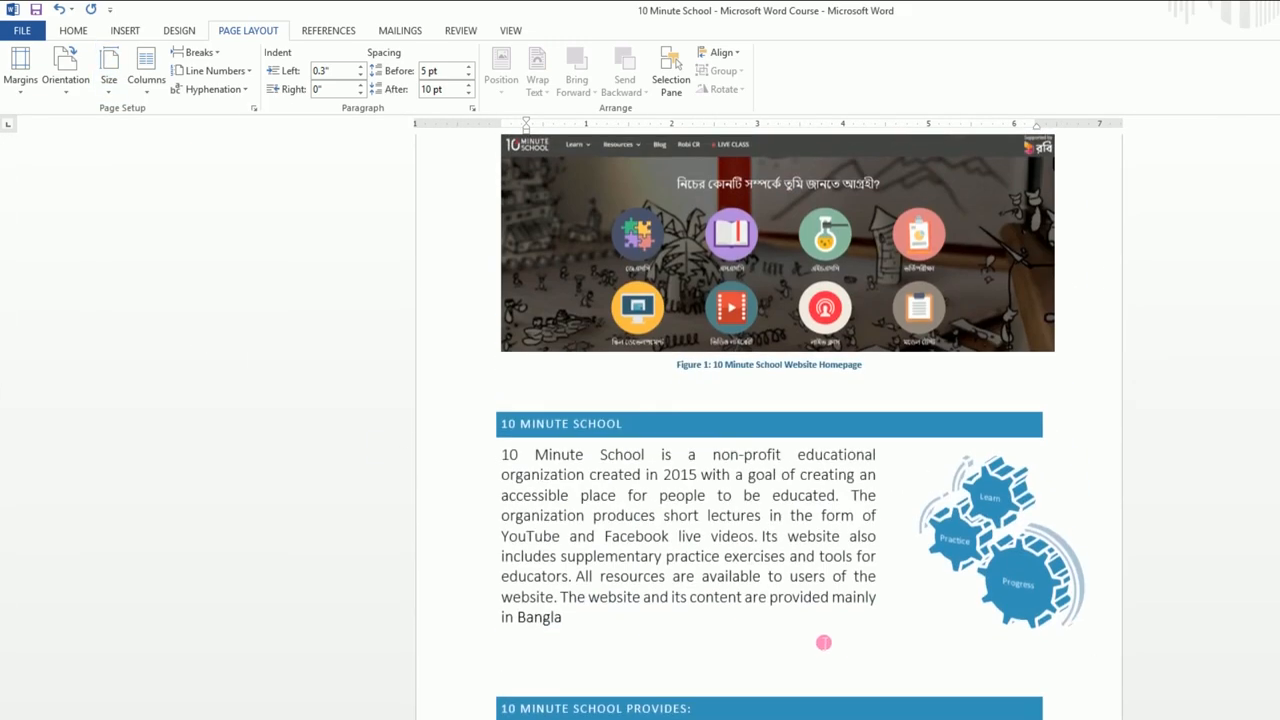
Open the custom paper size settings and set the paper width to 8.4"
{"action": "left_click", "coordinate": [109, 75]}
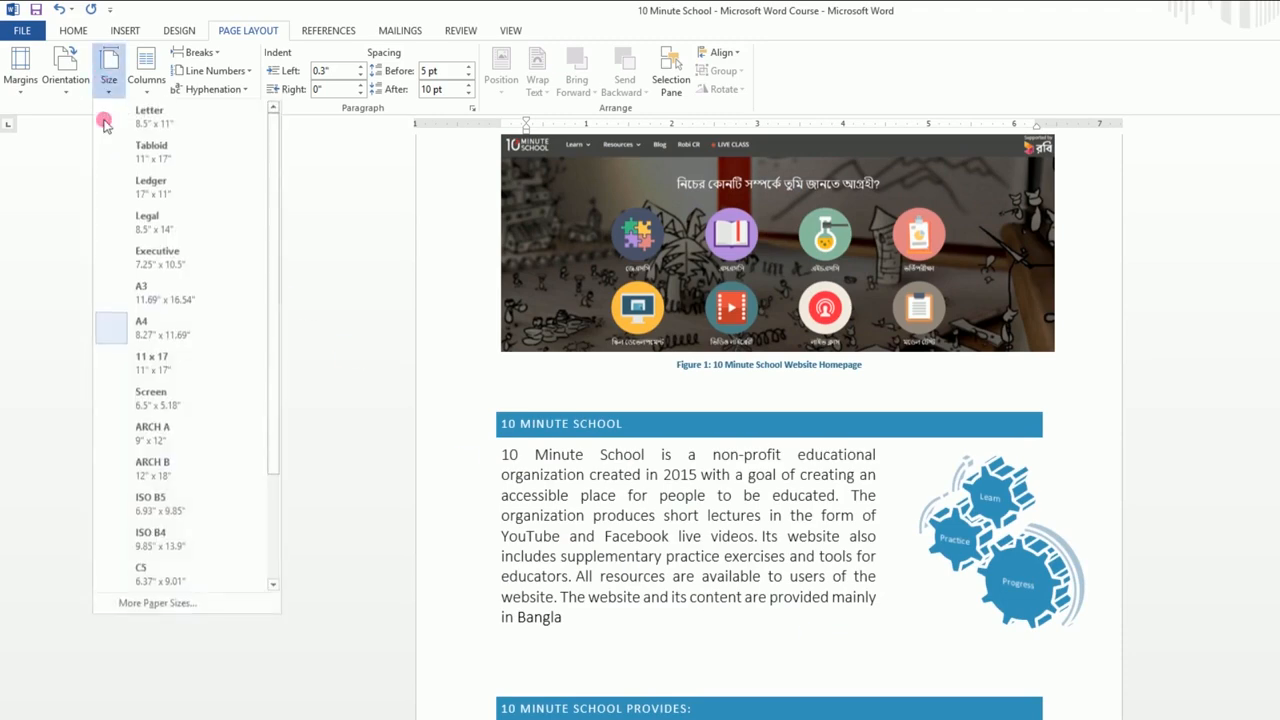
{"action": "left_click", "coordinate": [196, 605]}
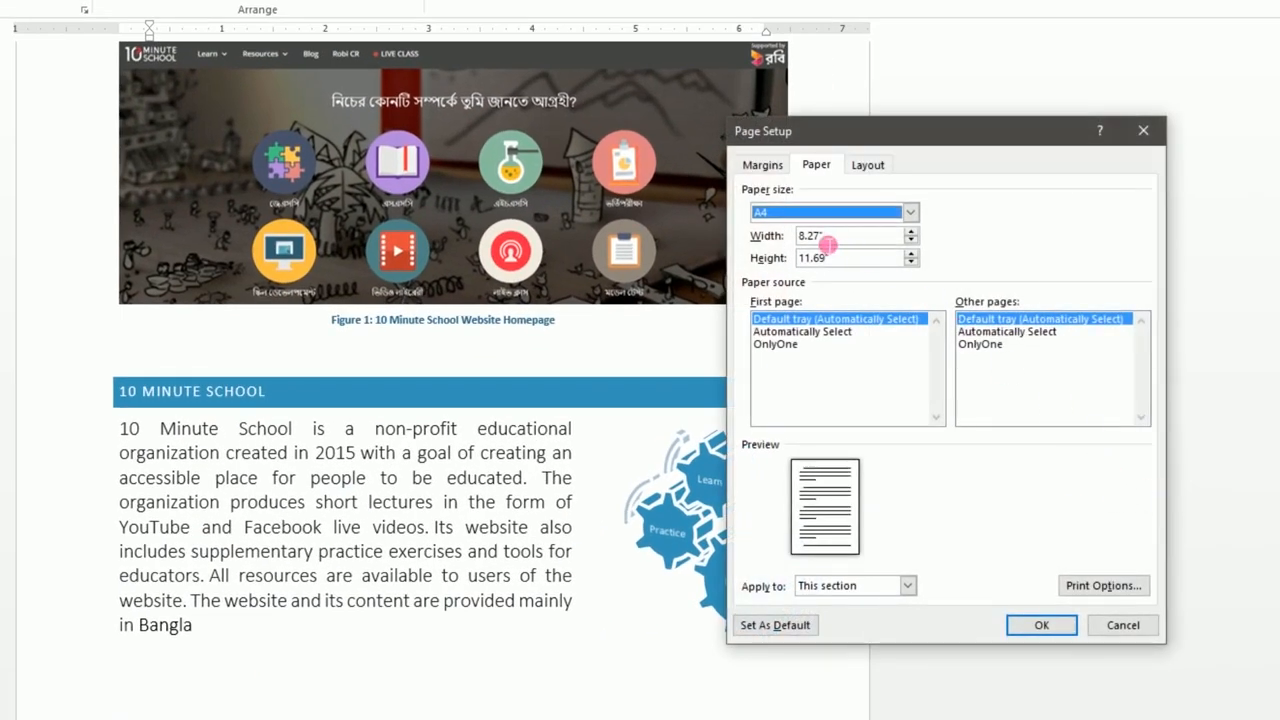
{"action": "left_click", "coordinate": [912, 231]}
{"action": "left_click", "coordinate": [912, 231]}
{"action": "left_click", "coordinate": [912, 231]}
{"action": "left_click", "coordinate": [912, 231]}
{"action": "left_click", "coordinate": [912, 242]}
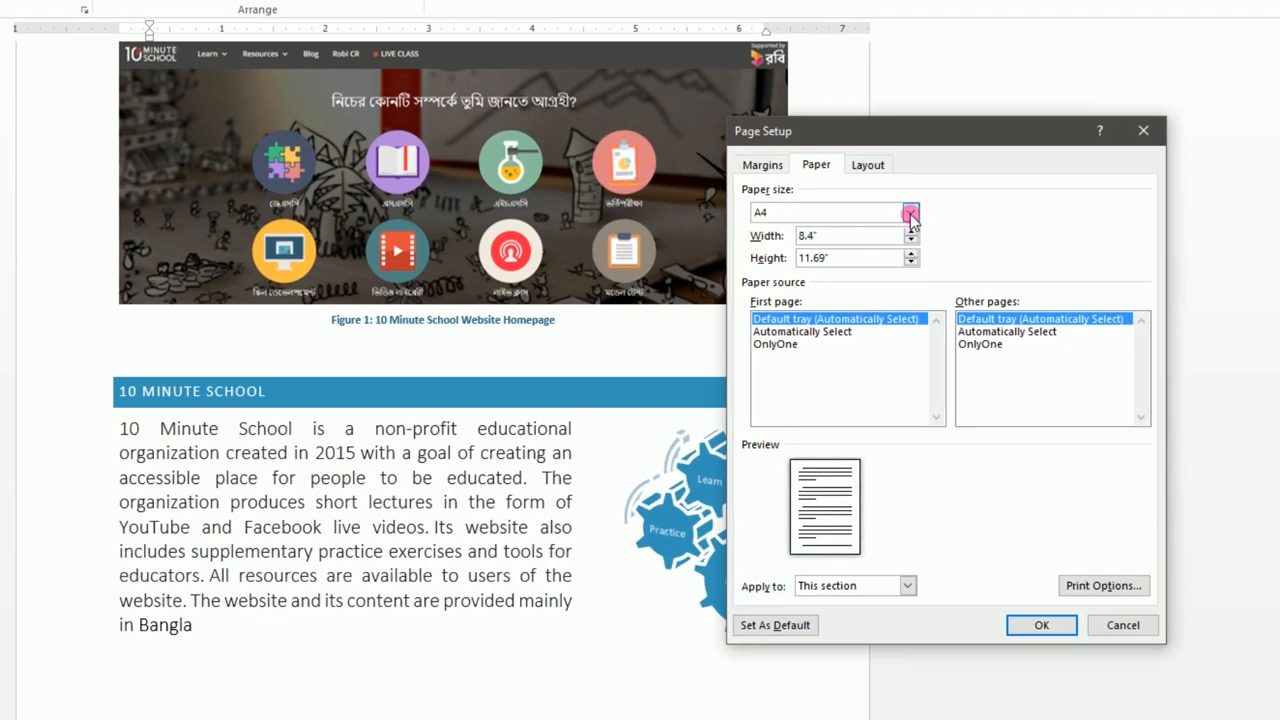
Review the page setup's margin, paper and layout settings and the parts of the document they can apply to
{"action": "left_click", "coordinate": [762, 165]}
{"action": "left_click", "coordinate": [816, 165]}
{"action": "left_click", "coordinate": [866, 165]}
{"action": "left_click", "coordinate": [800, 168]}
{"action": "left_click", "coordinate": [763, 165]}
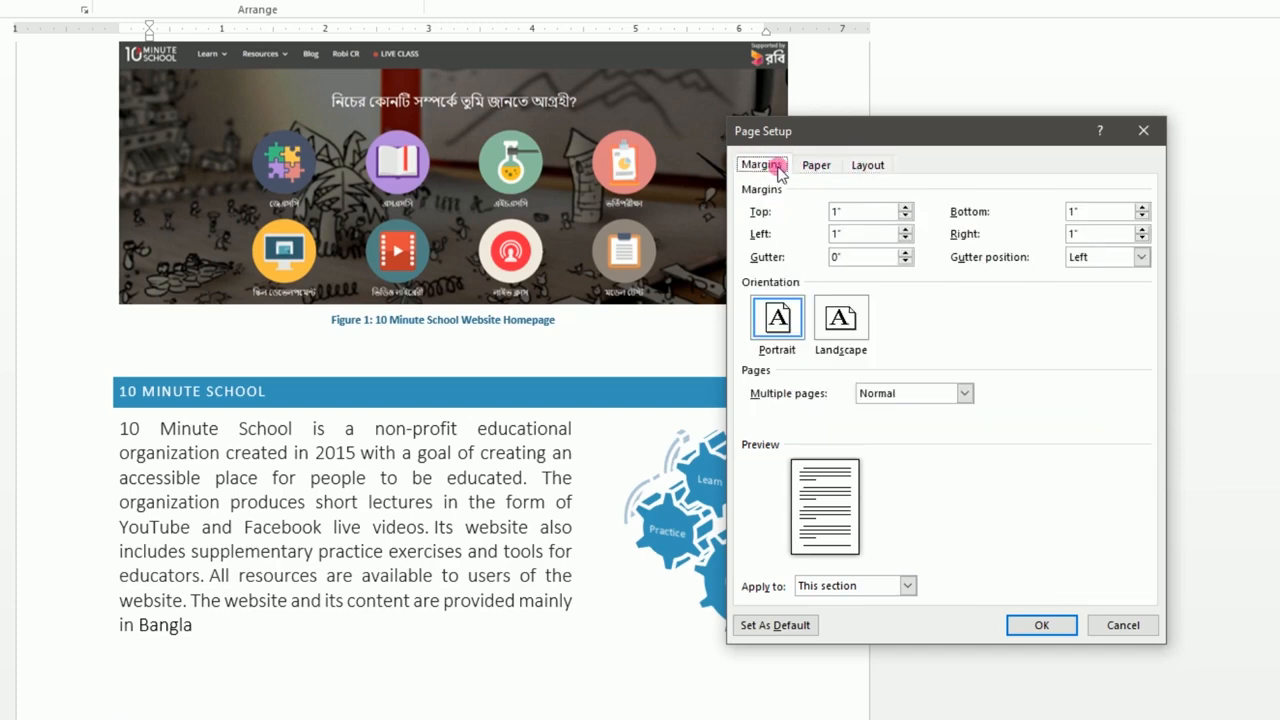
{"action": "left_click", "coordinate": [907, 586]}
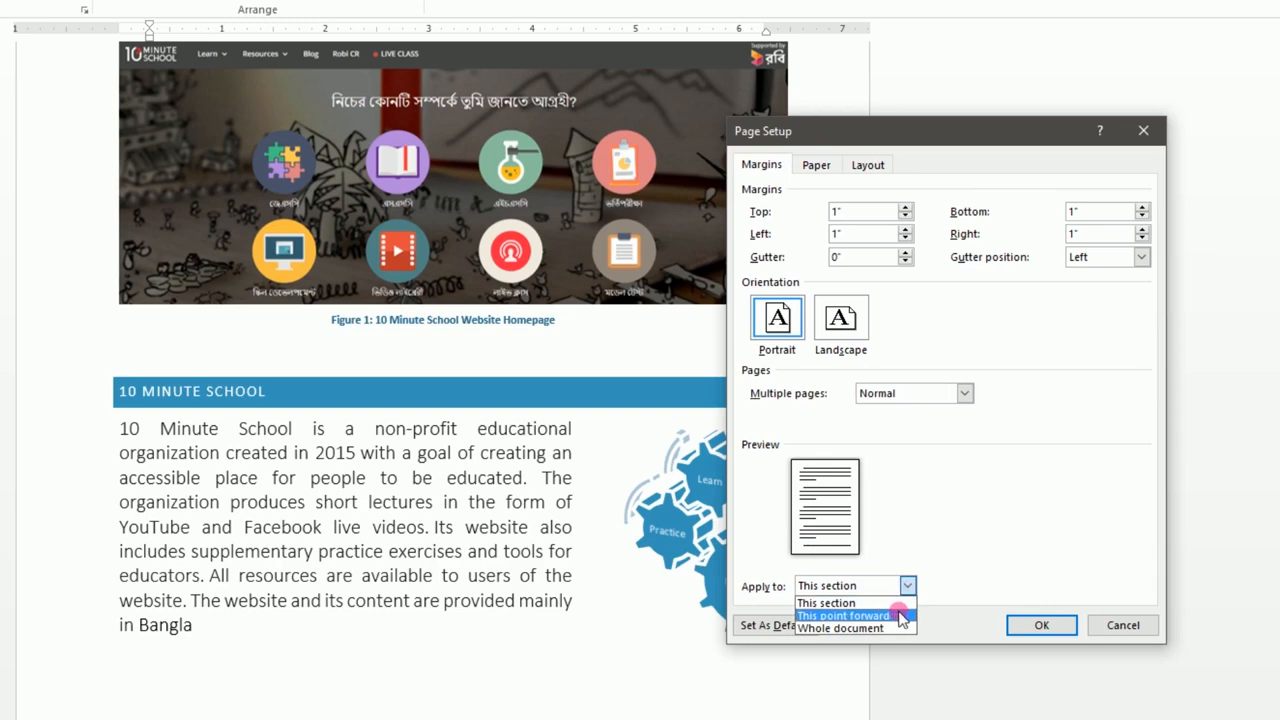